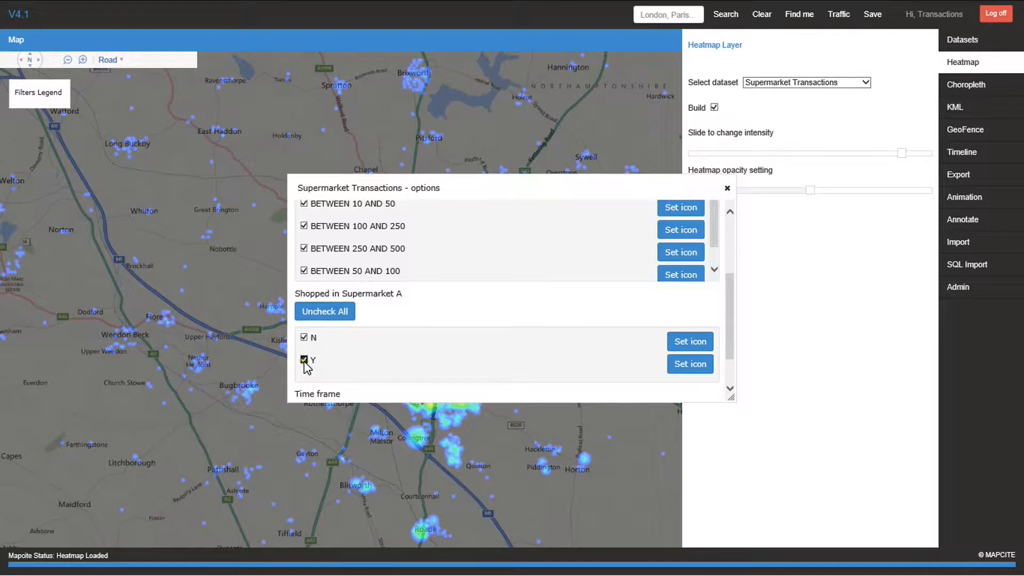
Filter the Supermarket Transactions heatmap by excluding Y under Shopped in Supermarket A and the BETWEEN 0 AND 10 spend band.
{"action": "left_click", "coordinate": [304, 360]}
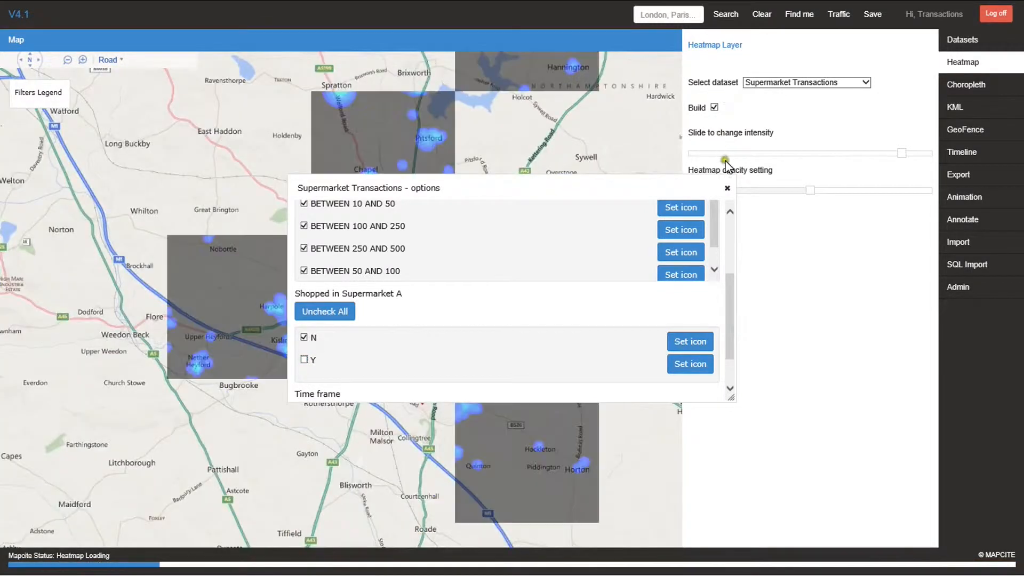
{"action": "left_click", "coordinate": [728, 188]}
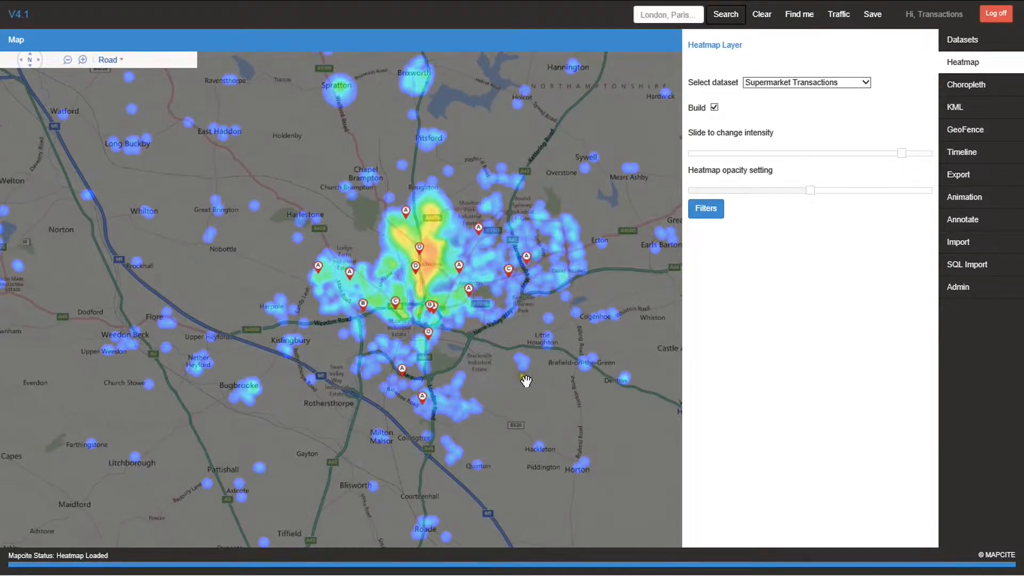
{"action": "left_click", "coordinate": [714, 215]}
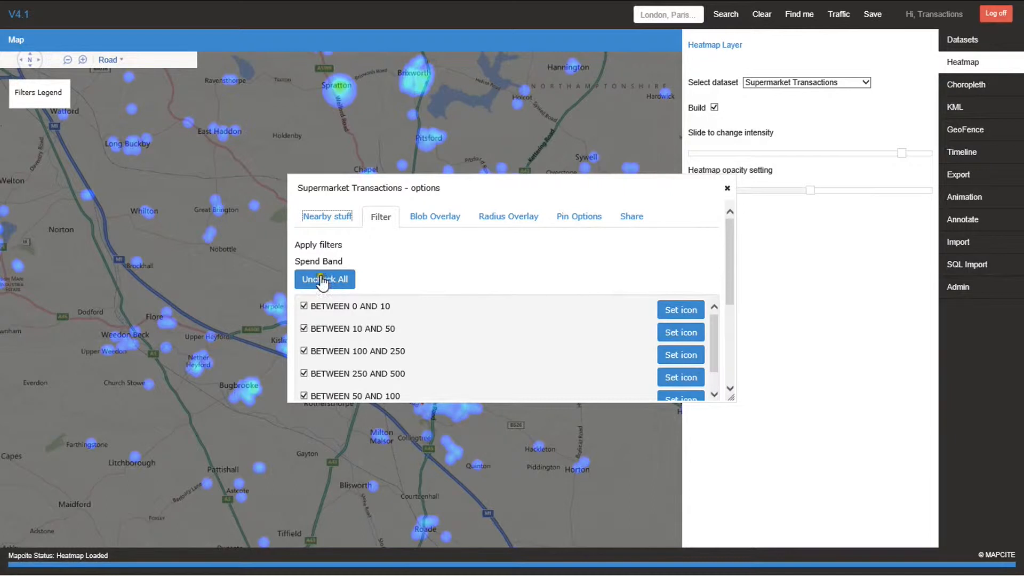
{"action": "left_click", "coordinate": [303, 306]}
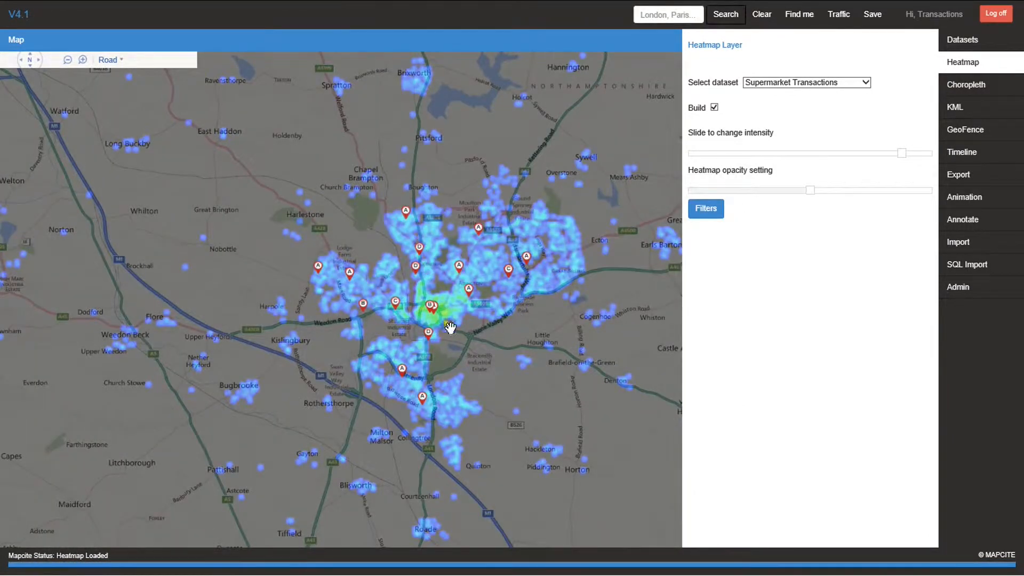
Build a choropleth of Demographic Data - IMD with the LSOA shapeset and lower its opacity.
{"action": "left_click", "coordinate": [957, 88]}
{"action": "left_click", "coordinate": [838, 84]}
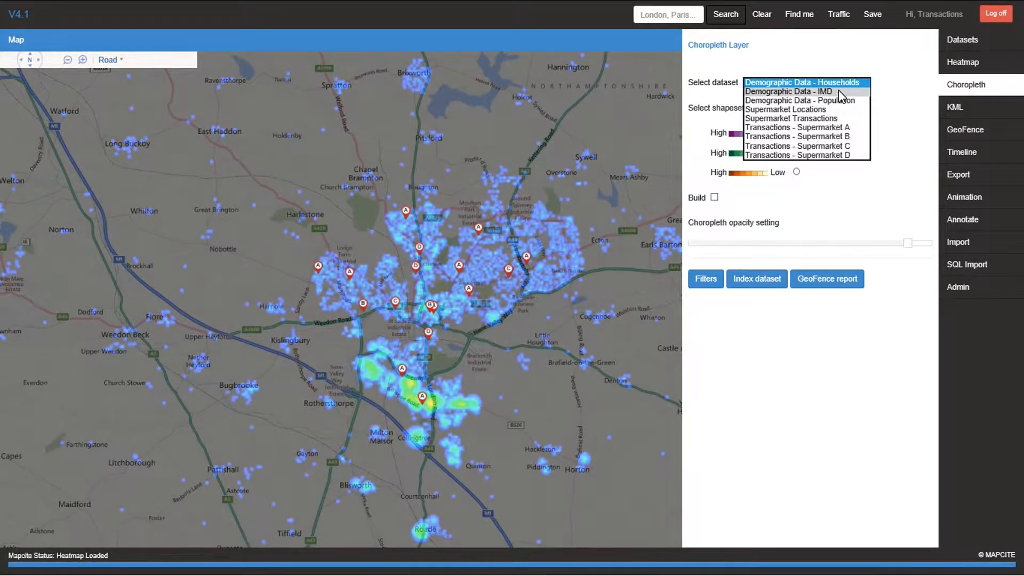
{"action": "left_click", "coordinate": [838, 91]}
{"action": "left_click", "coordinate": [849, 112]}
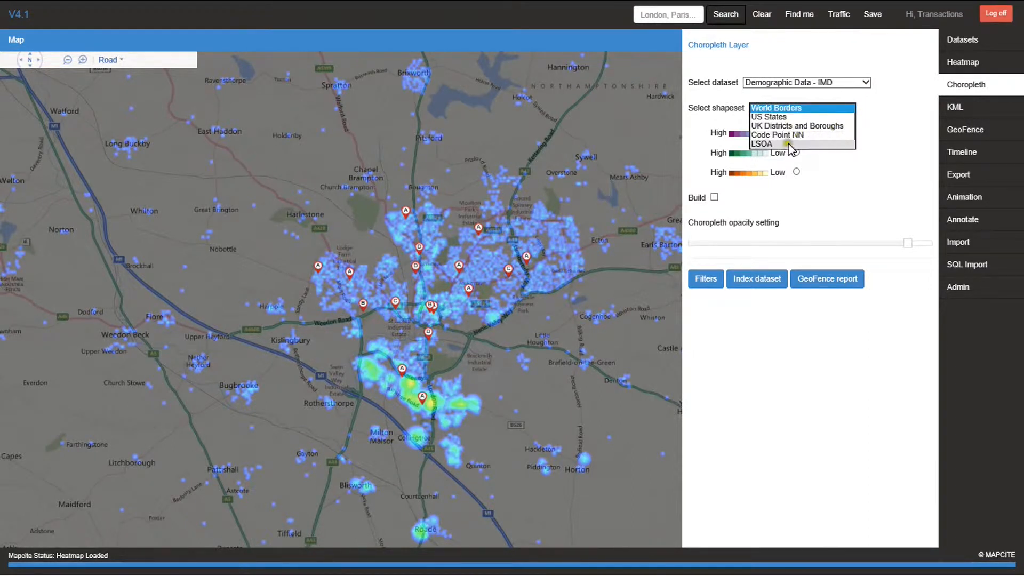
{"action": "left_click", "coordinate": [787, 144]}
{"action": "left_click", "coordinate": [714, 197]}
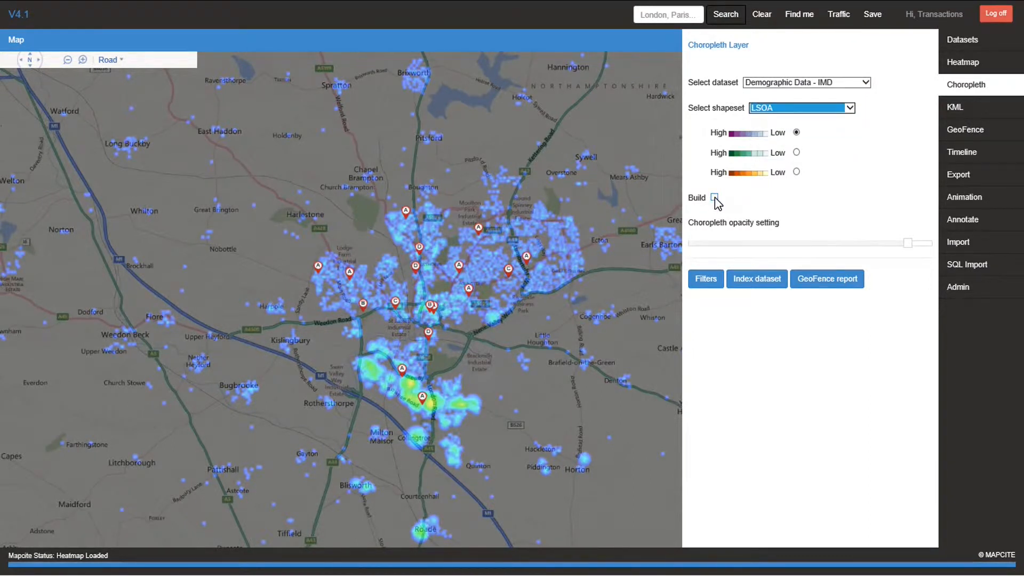
{"action": "left_click", "coordinate": [715, 197]}
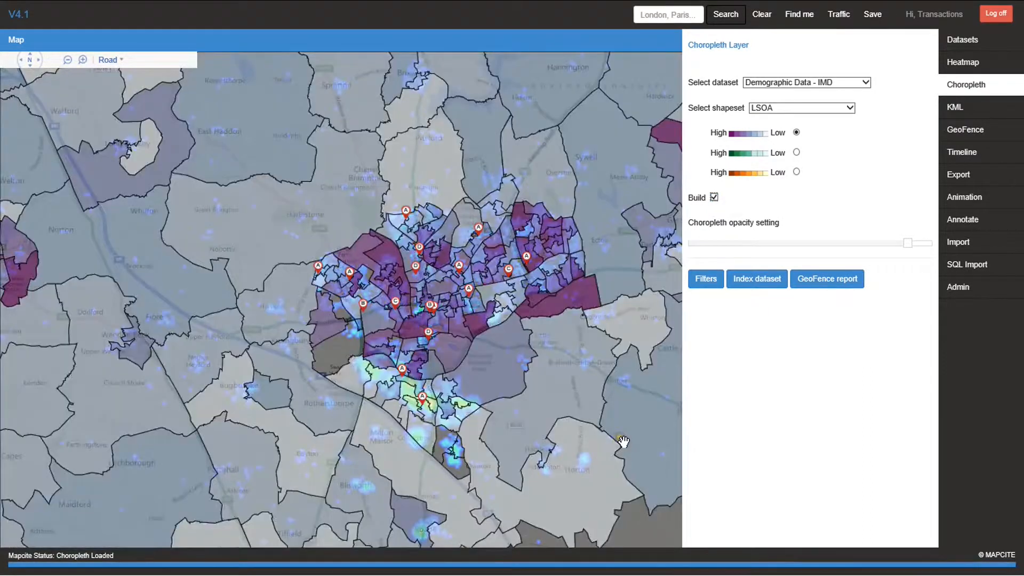
{"action": "left_click_drag", "start_coordinate": [908, 242], "coordinate": [834, 243]}
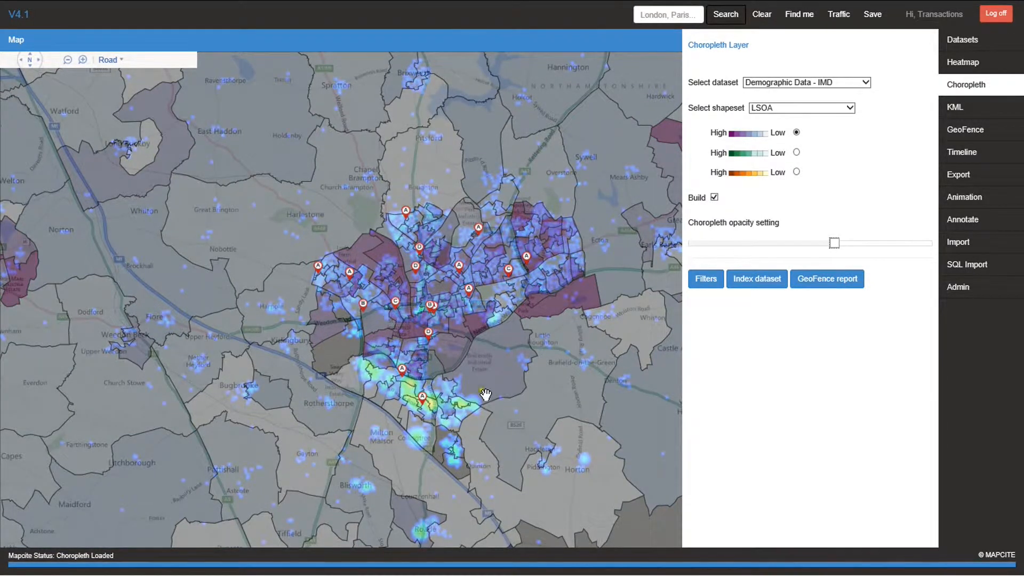
Switch the choropleth to the Supermarket Transactions dataset with the UK Districts and Boroughs shapeset.
{"action": "left_click", "coordinate": [847, 108]}
{"action": "left_click", "coordinate": [827, 90]}
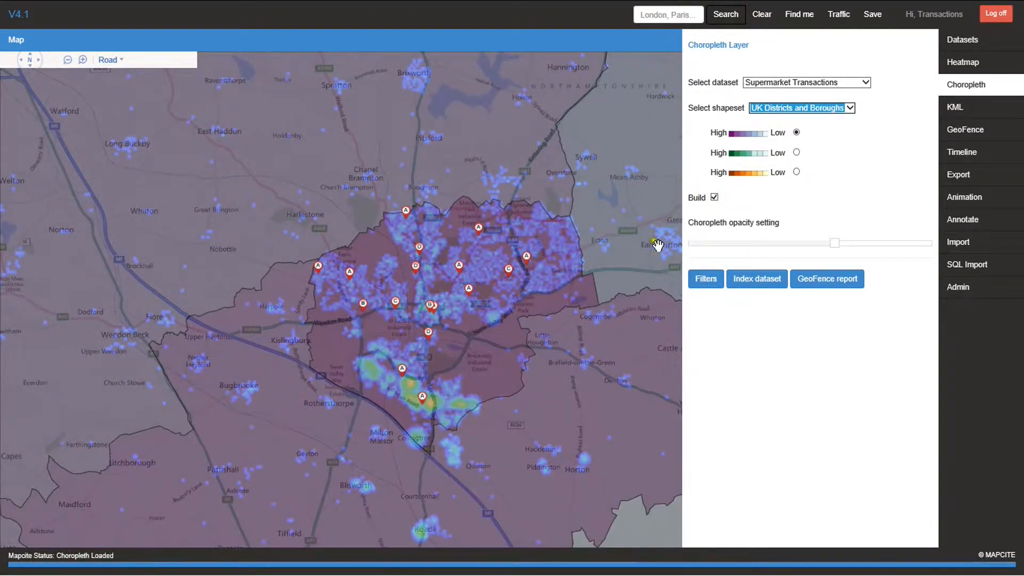
{"action": "left_click", "coordinate": [575, 356]}
Examine the Northampton District bar chart of transactions by supermarket with its legend hidden, and close it.
{"action": "left_click", "coordinate": [337, 352]}
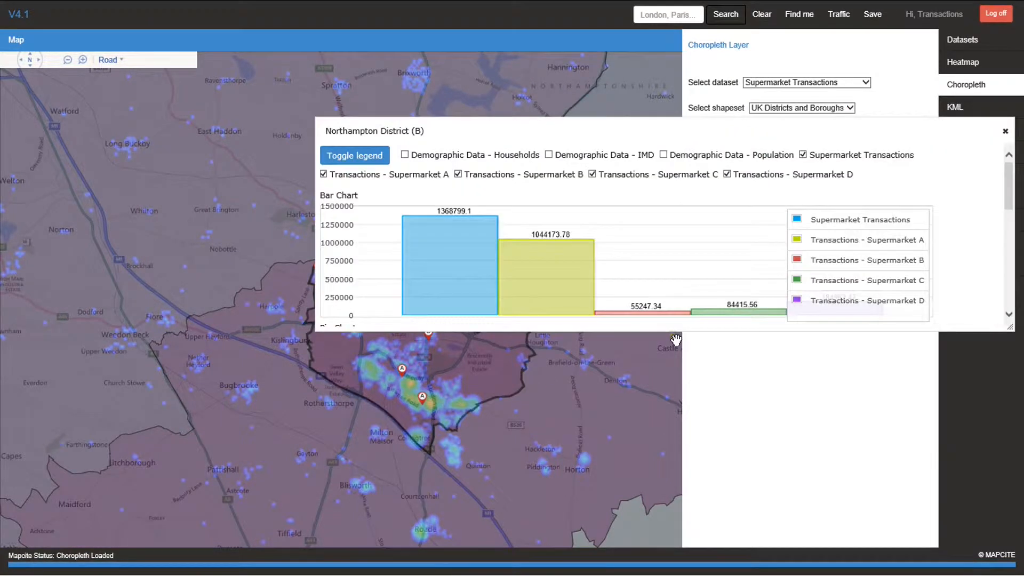
{"action": "left_click", "coordinate": [368, 159]}
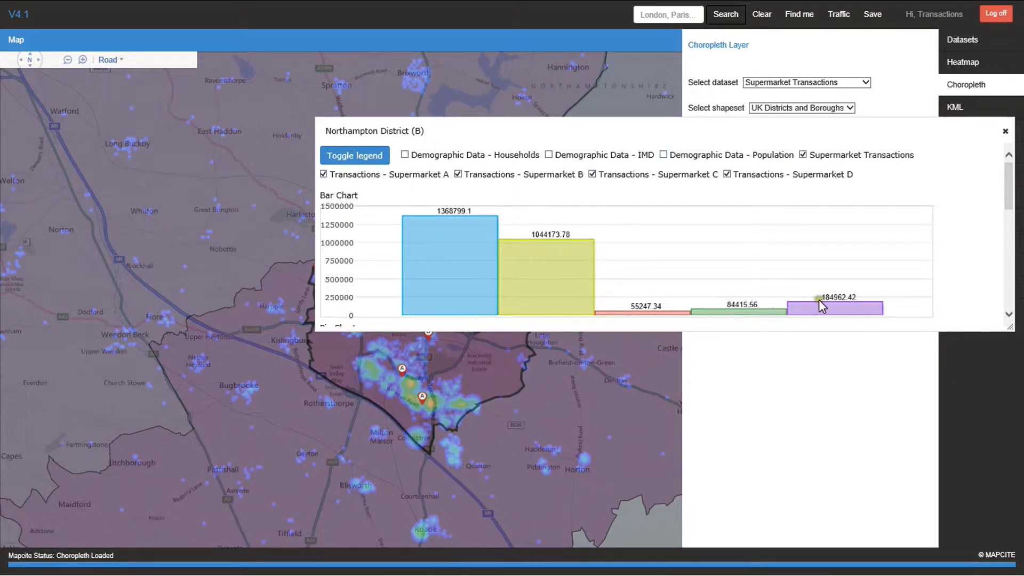
{"action": "left_click", "coordinate": [1005, 131]}
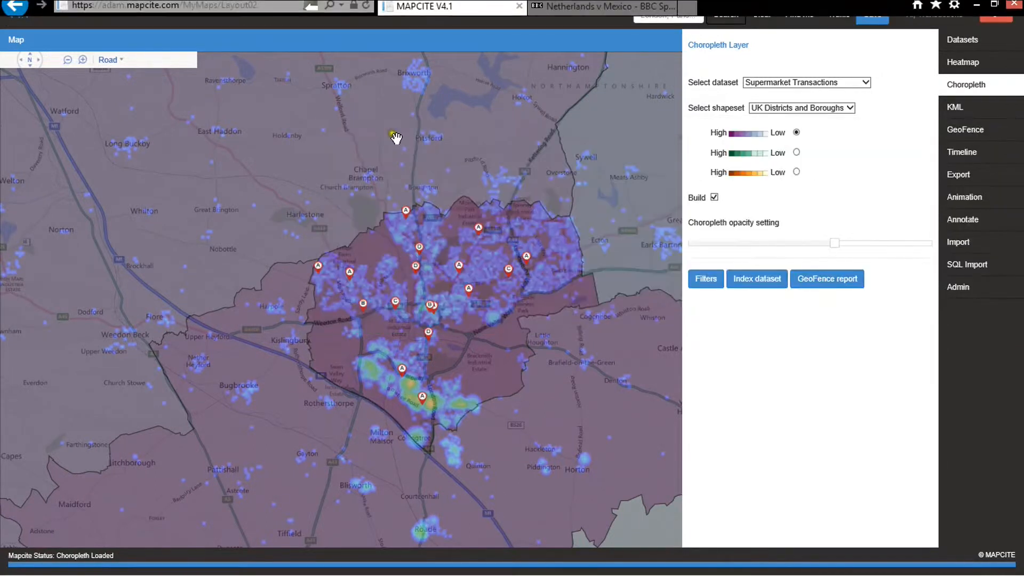
Compare households, population and Supermarket Transactions in the Northampton District bar chart with the legend hidden.
{"action": "left_click", "coordinate": [329, 353]}
{"action": "left_click", "coordinate": [358, 157]}
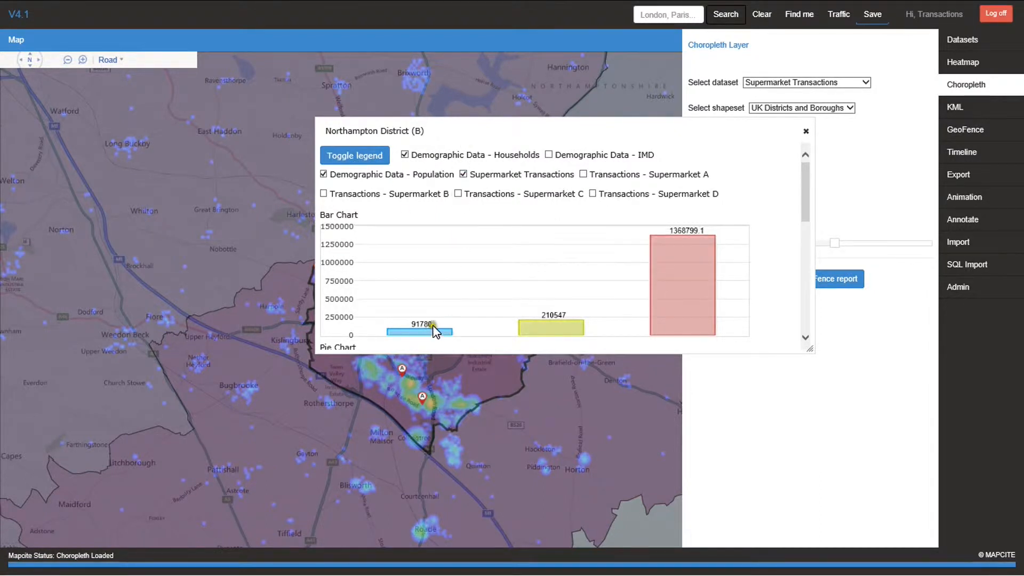
{"action": "mouse_move", "coordinate": [676, 286]}
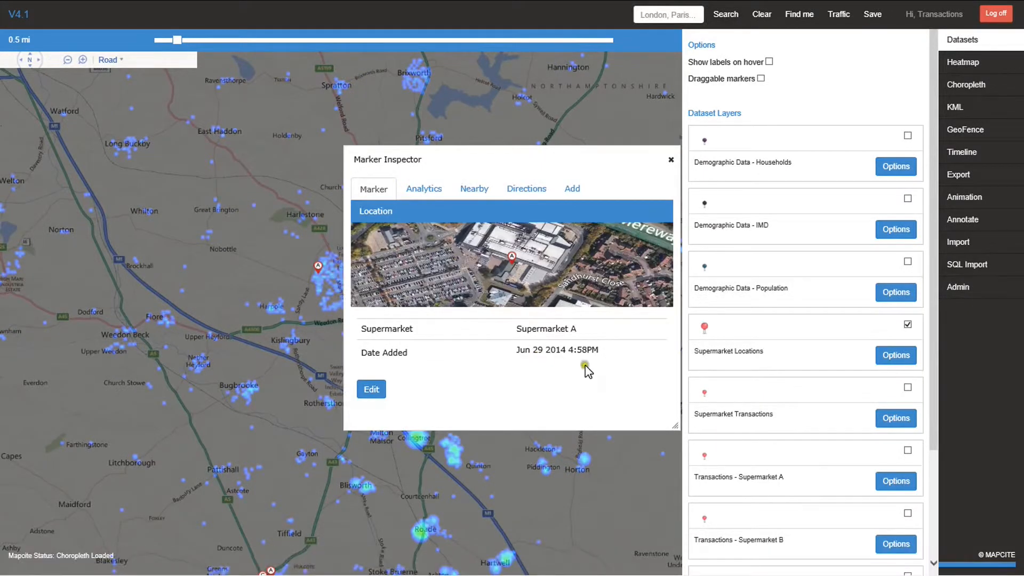
Search for data near the Supermarket A marker and include Households, IMD, Population and Supermarket Transactions in its location analysis.
{"action": "left_click", "coordinate": [492, 188]}
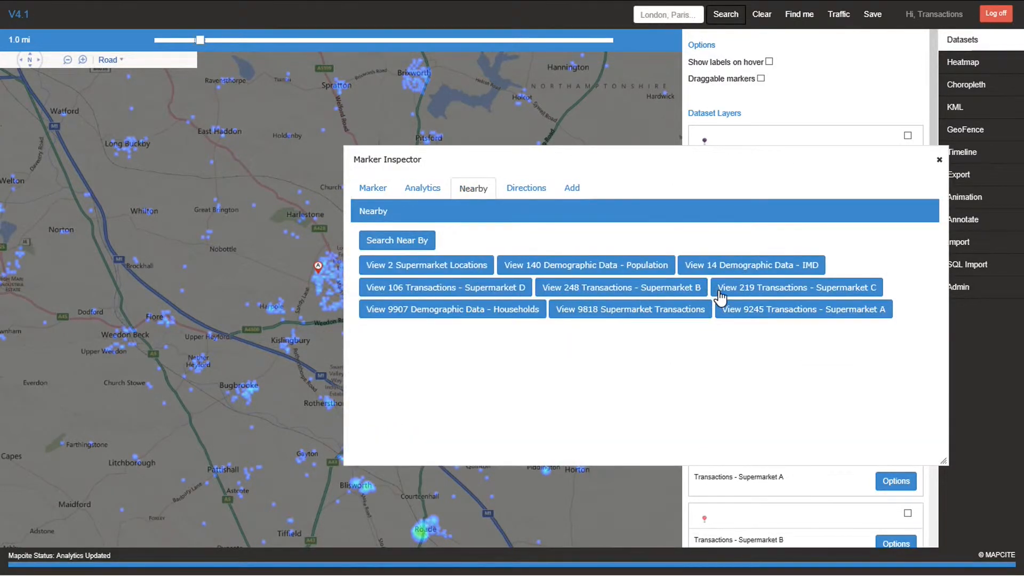
{"action": "left_click", "coordinate": [423, 189]}
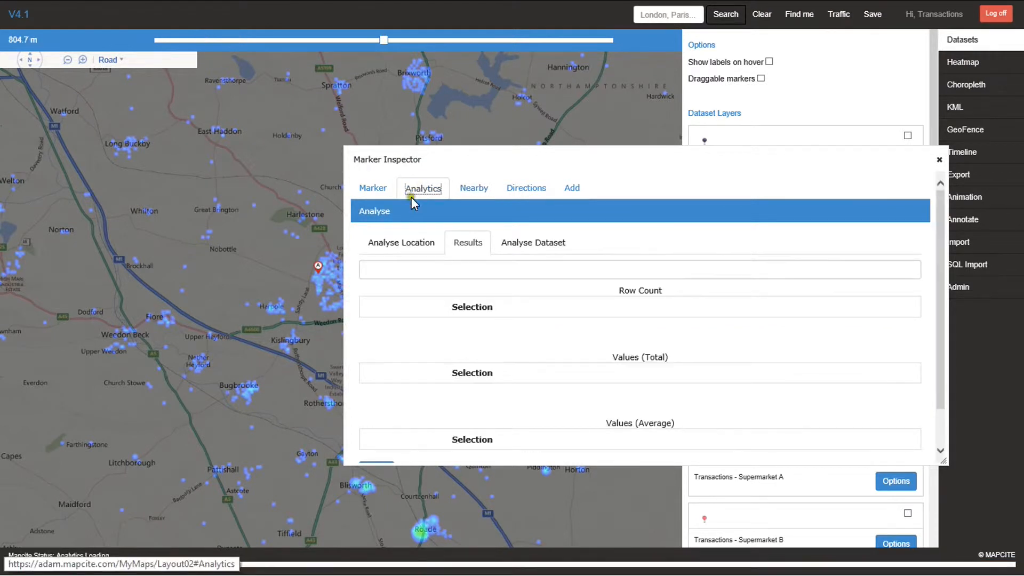
{"action": "left_click", "coordinate": [406, 248]}
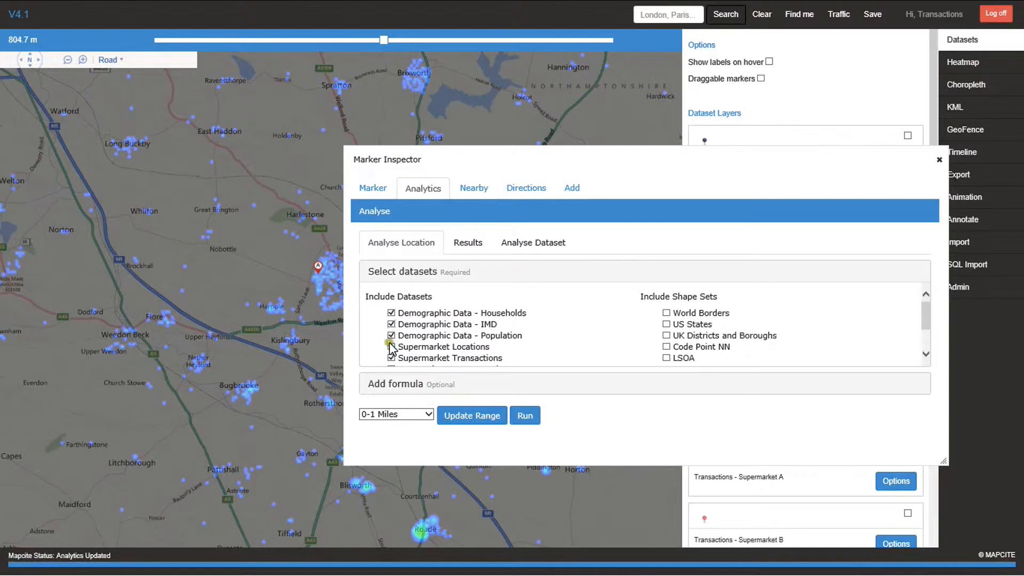
{"action": "left_click_drag", "start_coordinate": [929, 321], "coordinate": [929, 329]}
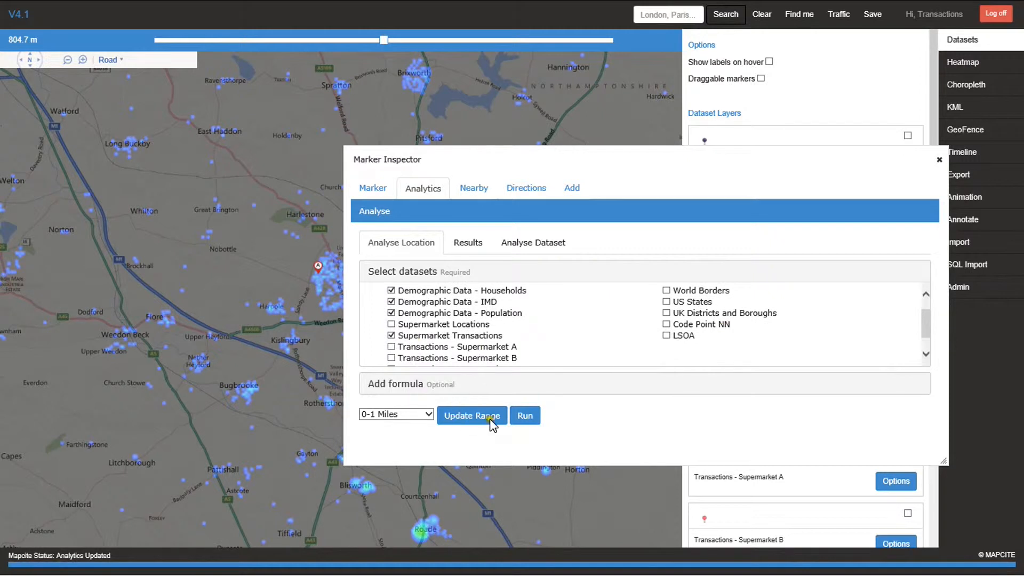
Set the location analysis range to 1-5 Miles and reduce the search radius.
{"action": "left_click", "coordinate": [429, 414]}
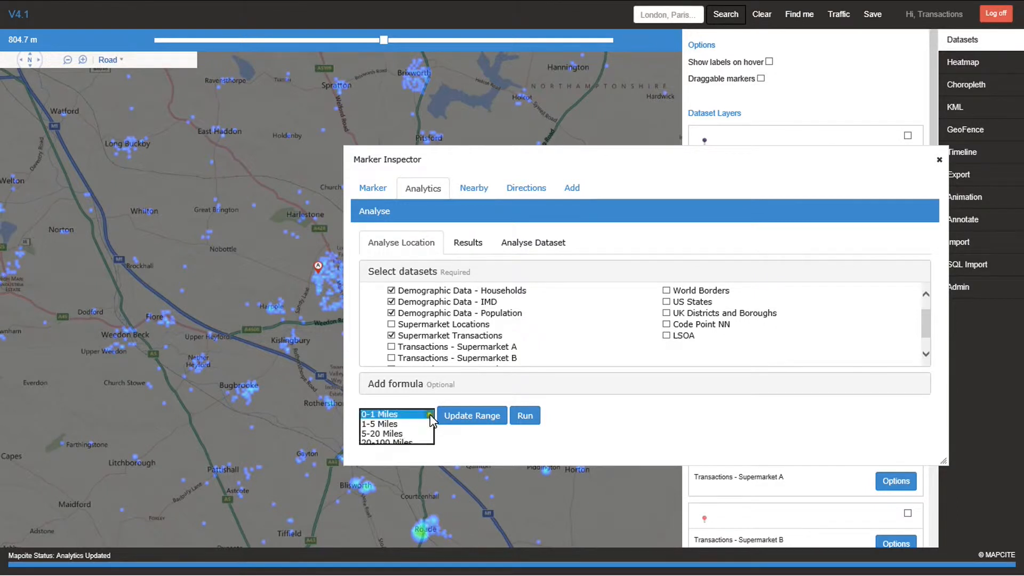
{"action": "left_click", "coordinate": [417, 433]}
{"action": "left_click", "coordinate": [470, 420]}
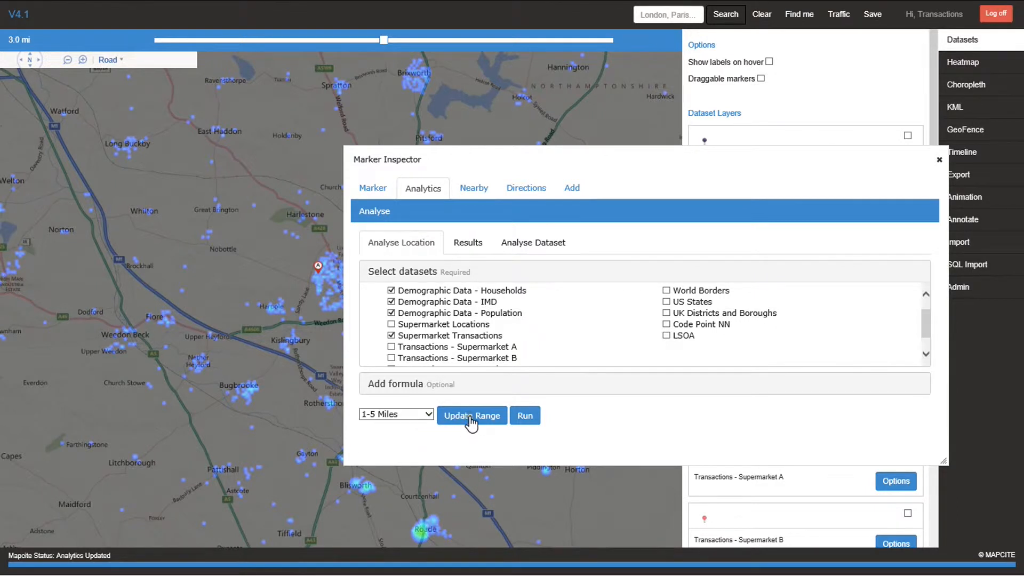
{"action": "left_click_drag", "start_coordinate": [385, 37], "coordinate": [261, 41]}
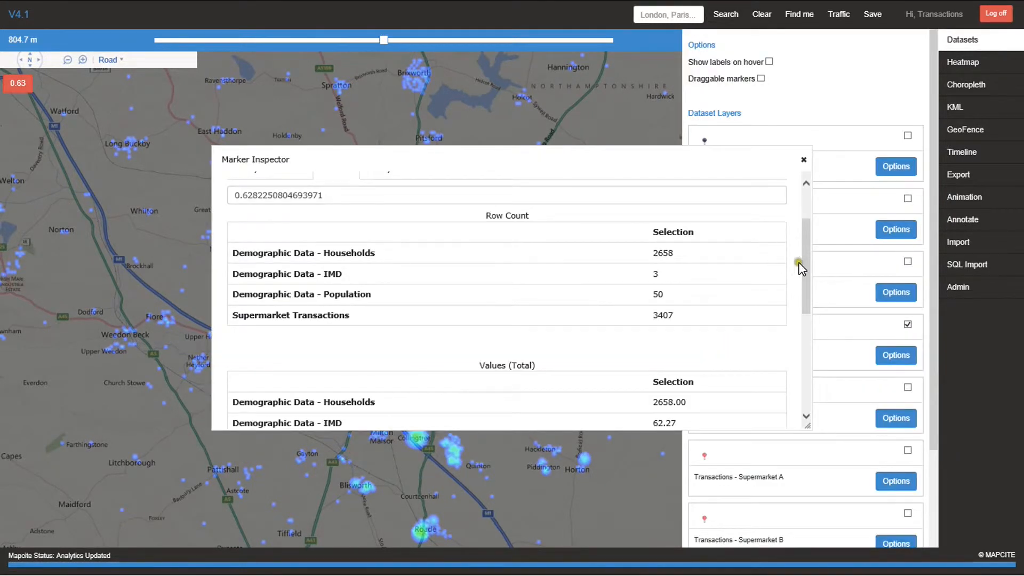
Examine the location analysis row counts, total values and the formula behind the score.
{"action": "scroll", "coordinate": [807, 259], "scroll_direction": "up", "scroll_amount": 3}
{"action": "scroll", "coordinate": [809, 248], "scroll_direction": "down", "scroll_amount": 3}
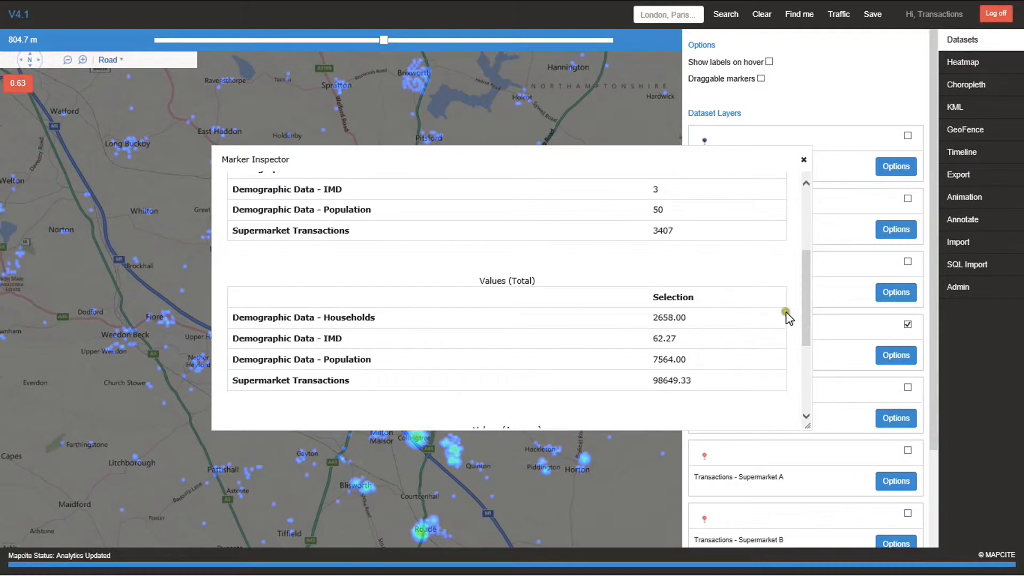
{"action": "mouse_move", "coordinate": [809, 298]}
{"action": "left_mouse_down"}
{"action": "mouse_move", "coordinate": [809, 354]}
{"action": "mouse_move", "coordinate": [801, 234]}
{"action": "left_mouse_up"}
{"action": "left_click", "coordinate": [268, 246]}
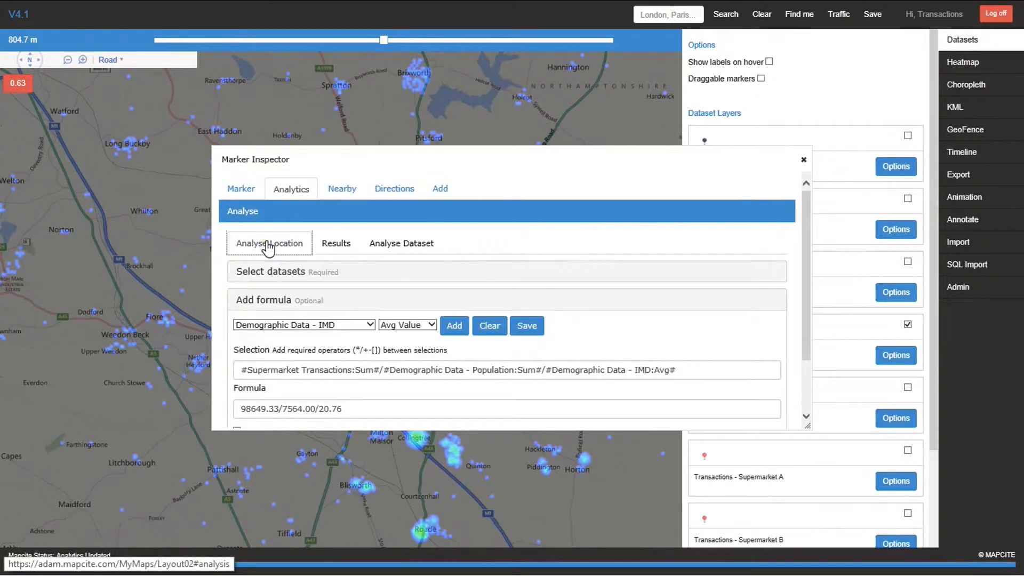
{"action": "scroll", "coordinate": [806, 290], "scroll_direction": "down", "scroll_amount": 3}
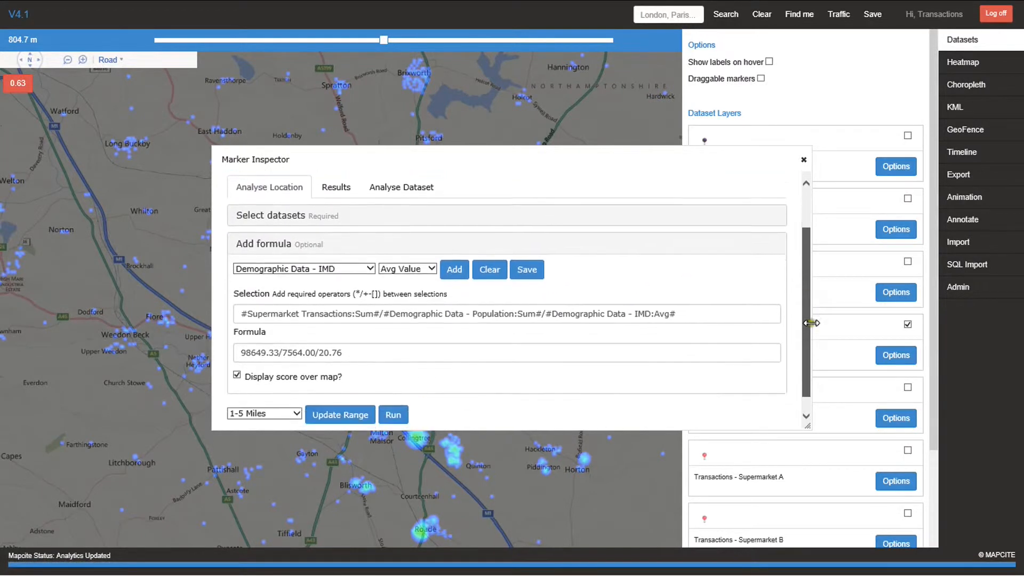
Run the location analysis with the formula Supermarket Transactions sum / (Population sum) / IMD average, displaying the score over the map.
{"action": "left_click", "coordinate": [334, 338]}
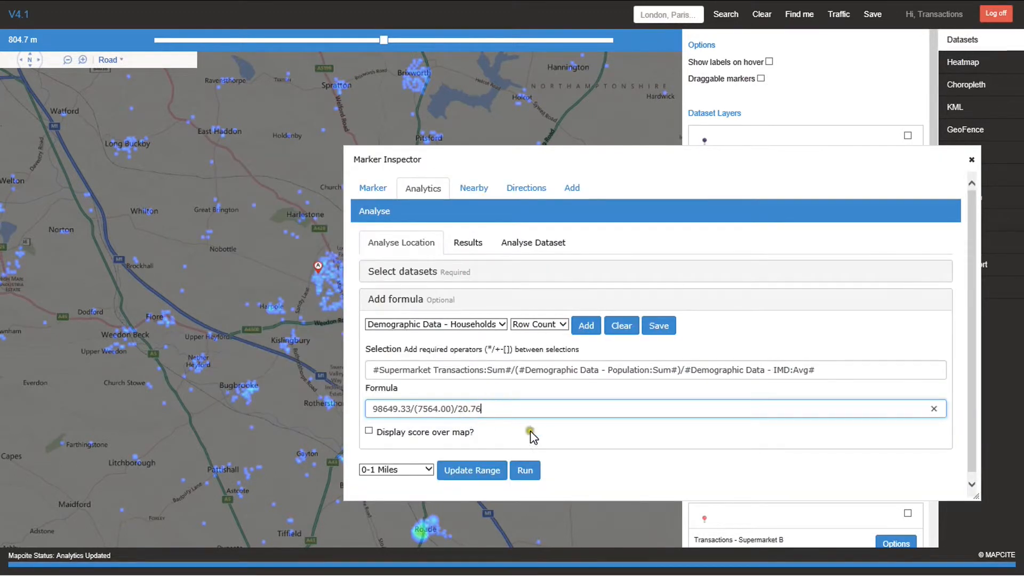
{"action": "left_click", "coordinate": [368, 431]}
{"action": "left_click", "coordinate": [530, 479]}
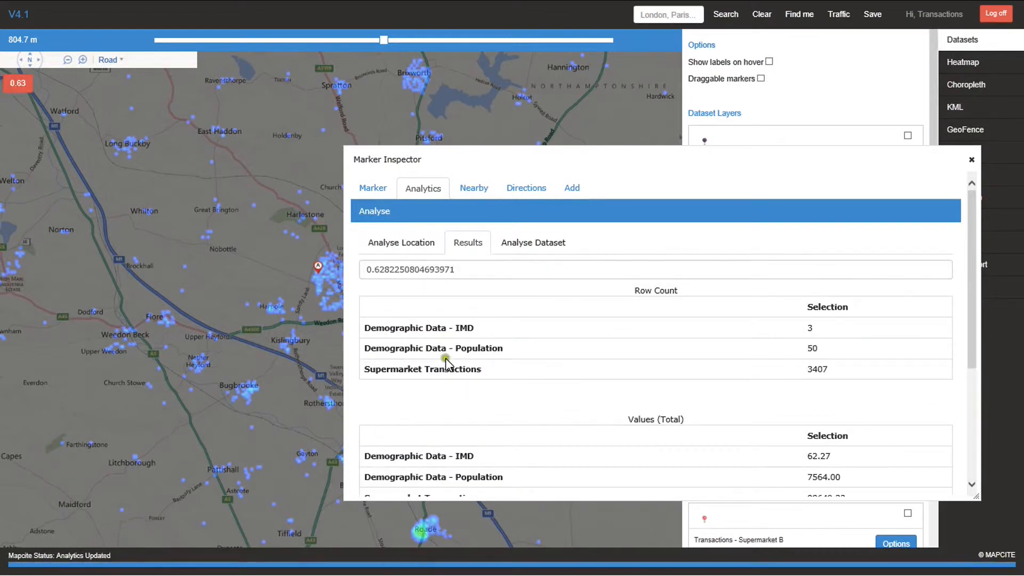
{"action": "left_click", "coordinate": [380, 244]}
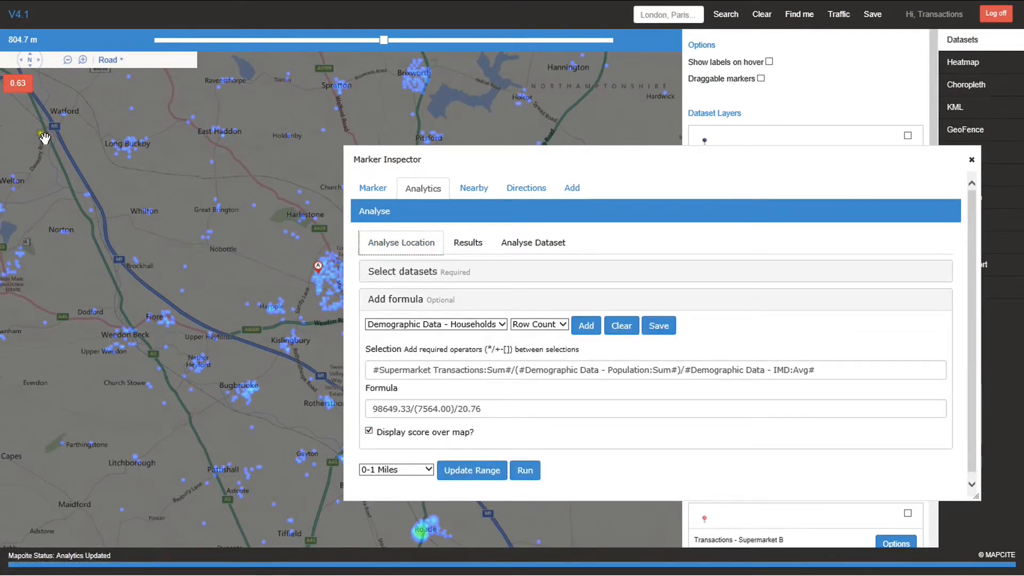
{"action": "left_click", "coordinate": [971, 159]}
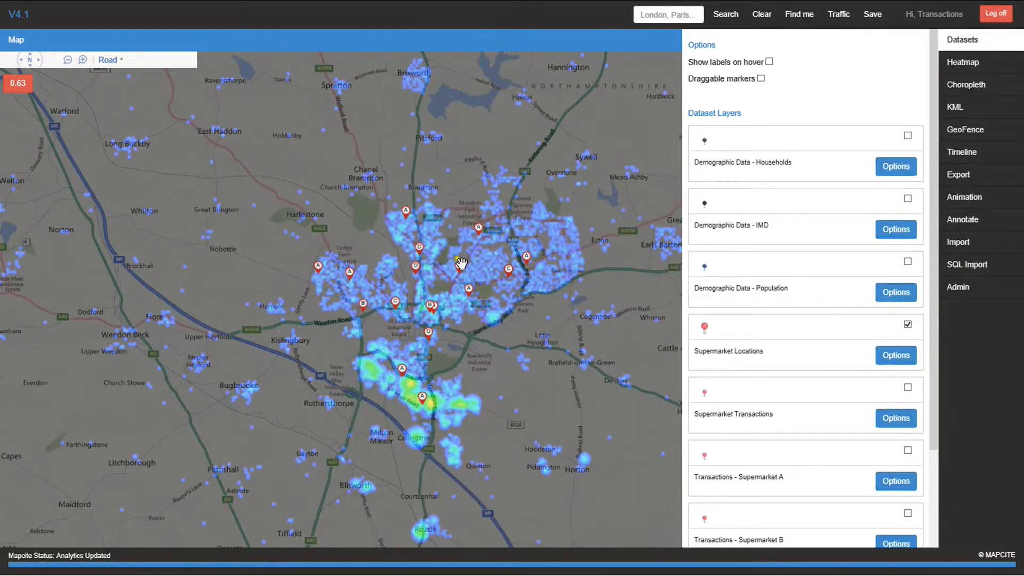
Open the analytics of a Supermarket D marker to examine its score and formula.
{"action": "left_click", "coordinate": [419, 246]}
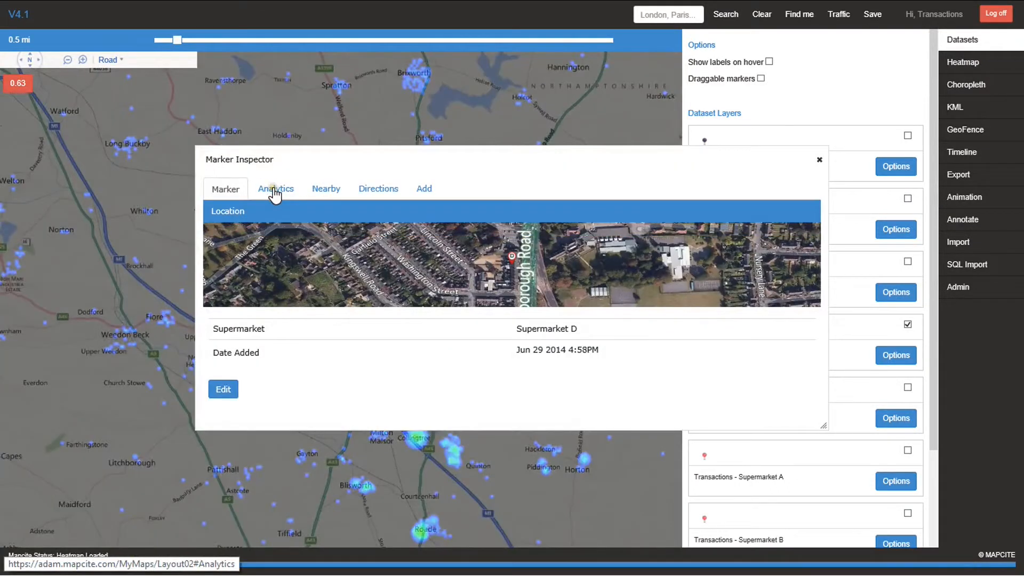
{"action": "left_click", "coordinate": [274, 194]}
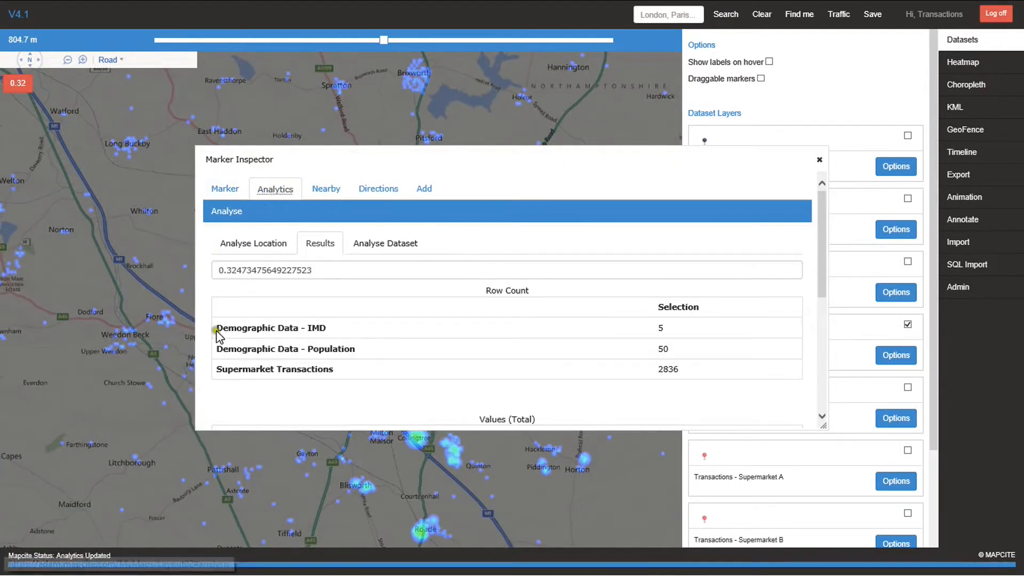
{"action": "left_click", "coordinate": [269, 243]}
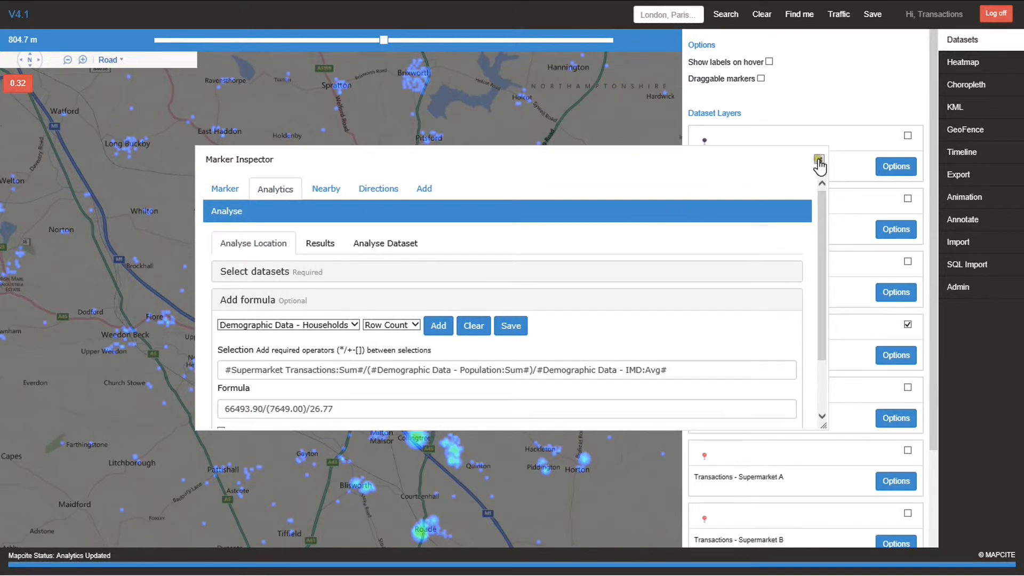
Run the predefined scoring formula against the Supermarket Locations dataset.
{"action": "left_click", "coordinate": [396, 245]}
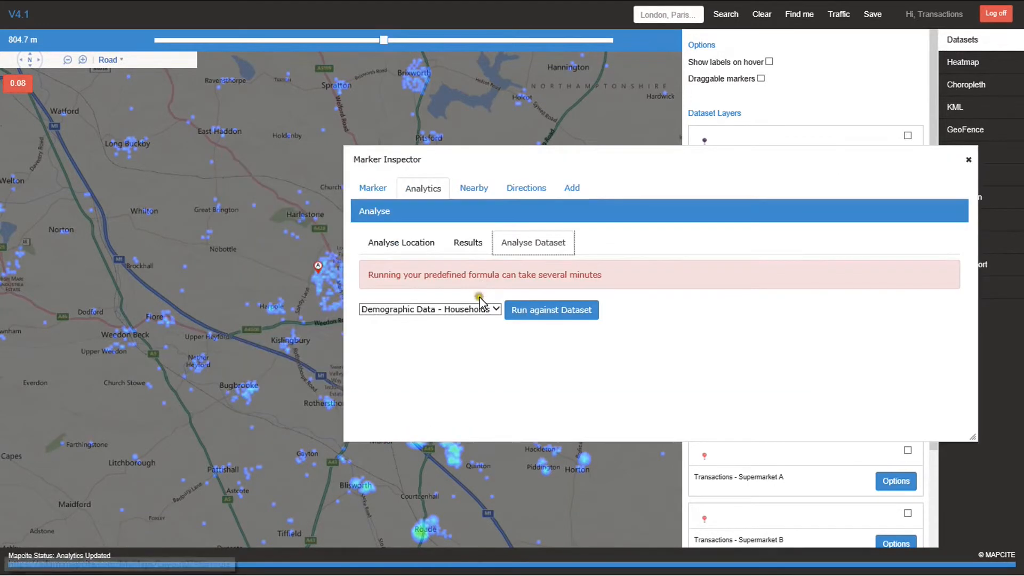
{"action": "left_click", "coordinate": [495, 309]}
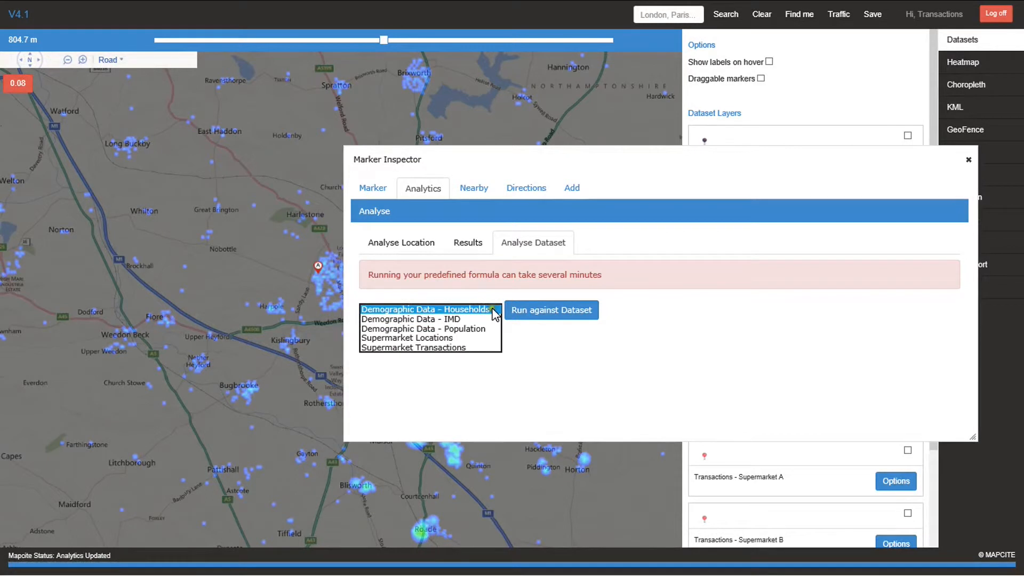
{"action": "left_click", "coordinate": [461, 340]}
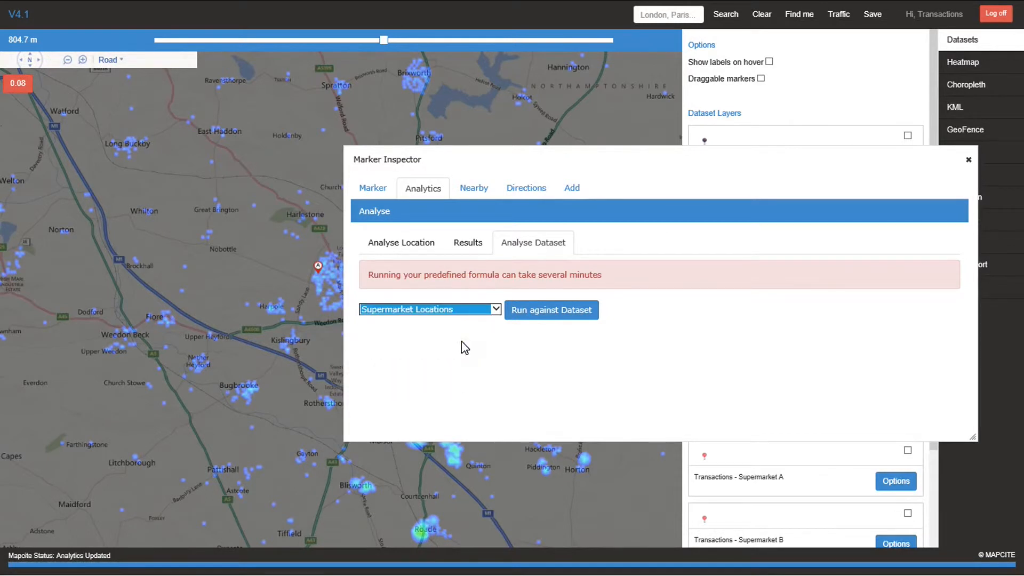
{"action": "left_click", "coordinate": [552, 312]}
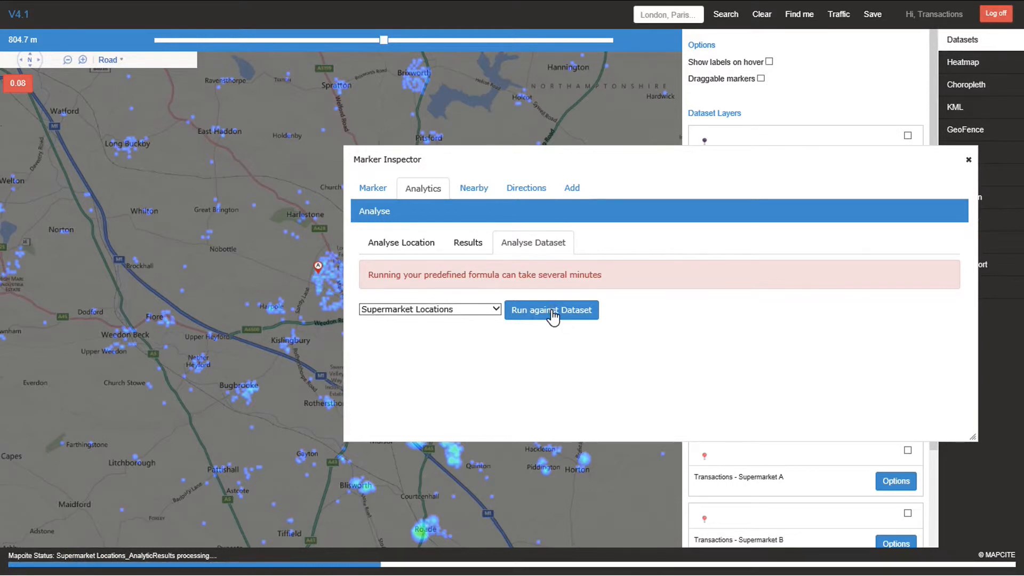
Close the marker inspector and show the Supermarket Locations - AnalyticResults layer on the map.
{"action": "left_click", "coordinate": [624, 337]}
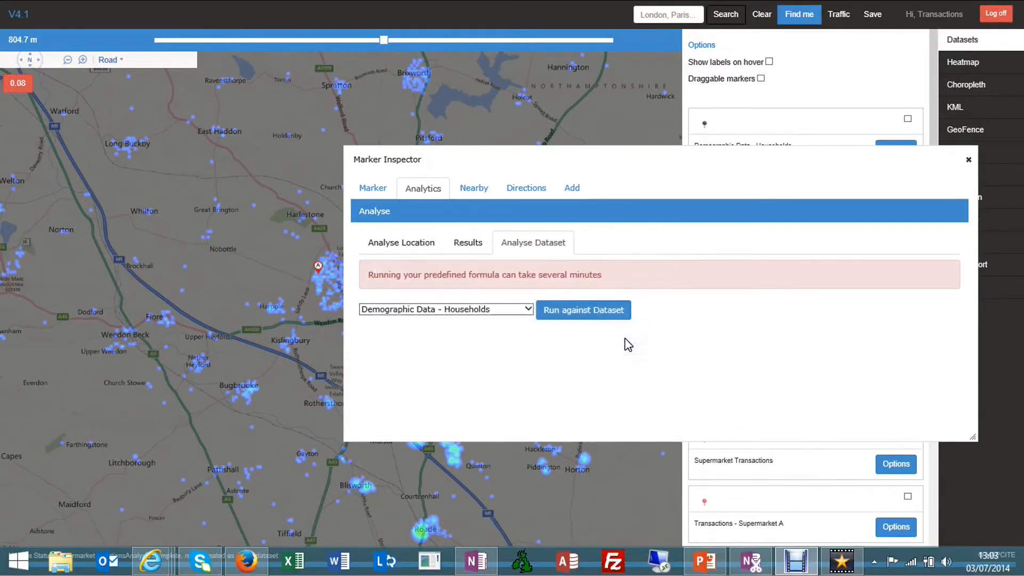
{"action": "left_click", "coordinate": [969, 160]}
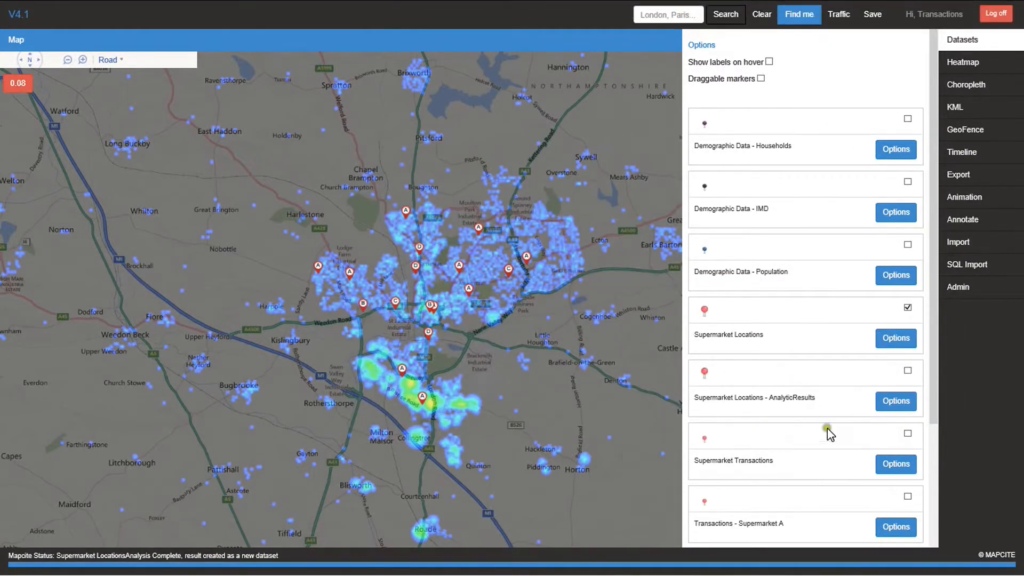
{"action": "left_click", "coordinate": [907, 370]}
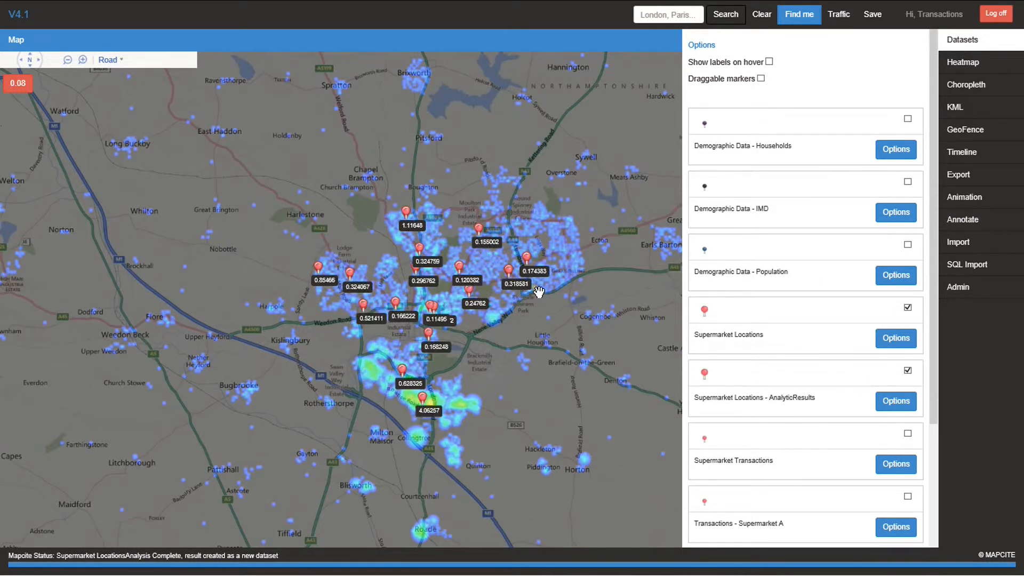
Build a heatmap from Supermarket Locations - AnalyticResults and reduce its intensity until only the highest-scoring store stands out.
{"action": "left_click", "coordinate": [960, 63]}
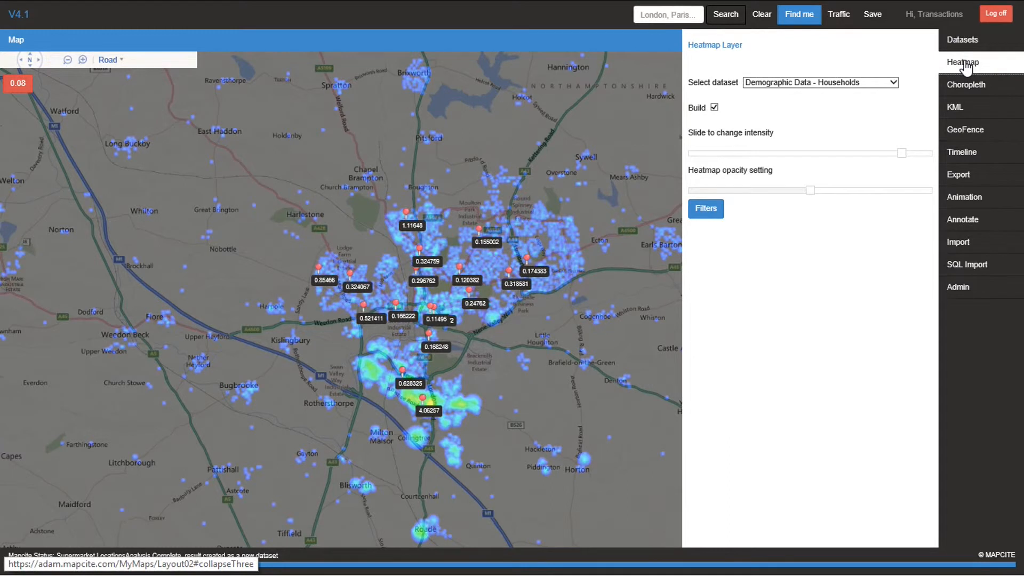
{"action": "left_click", "coordinate": [893, 83]}
{"action": "left_click", "coordinate": [859, 116]}
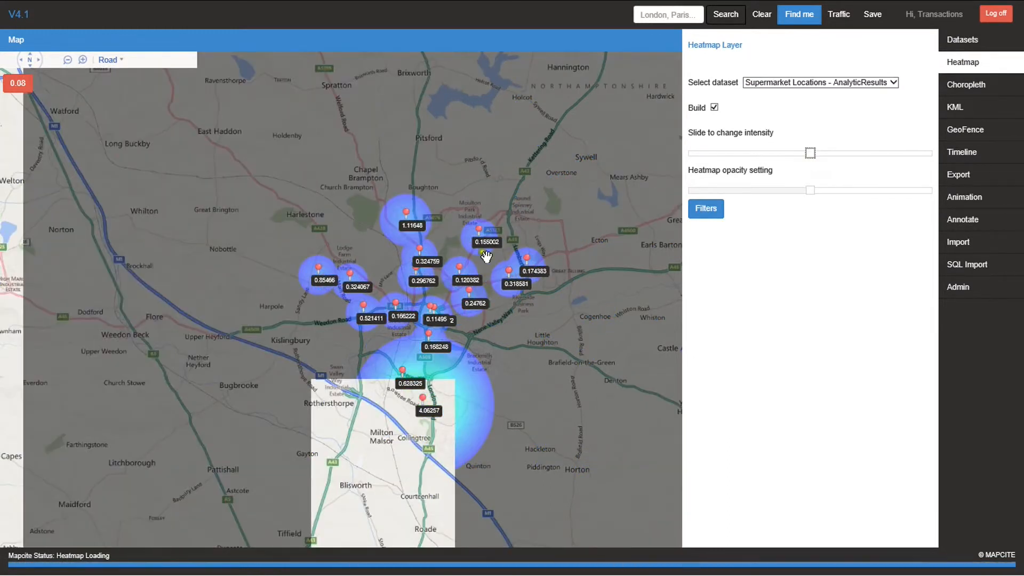
{"action": "left_click", "coordinate": [784, 153]}
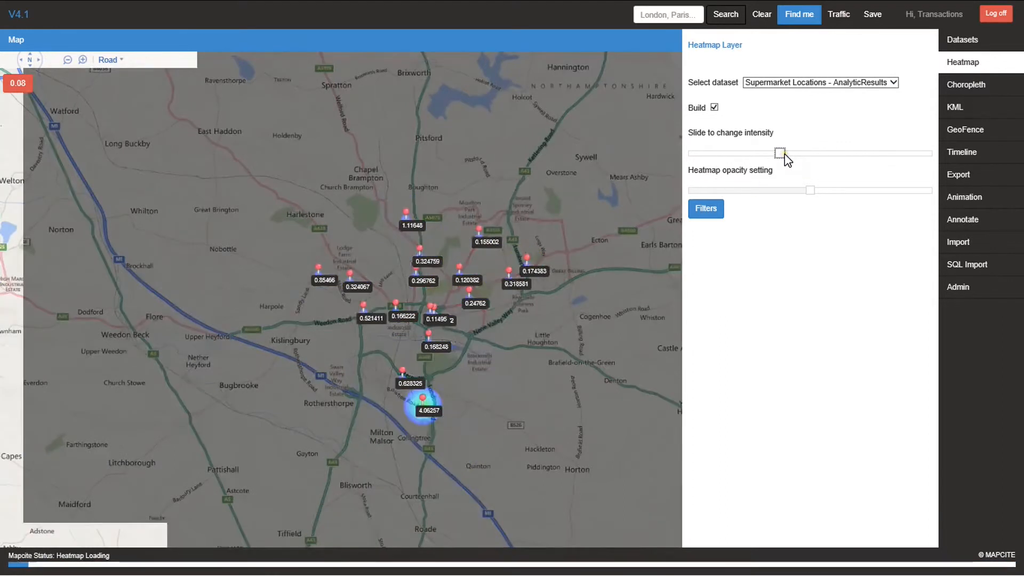
{"action": "left_click", "coordinate": [807, 153]}
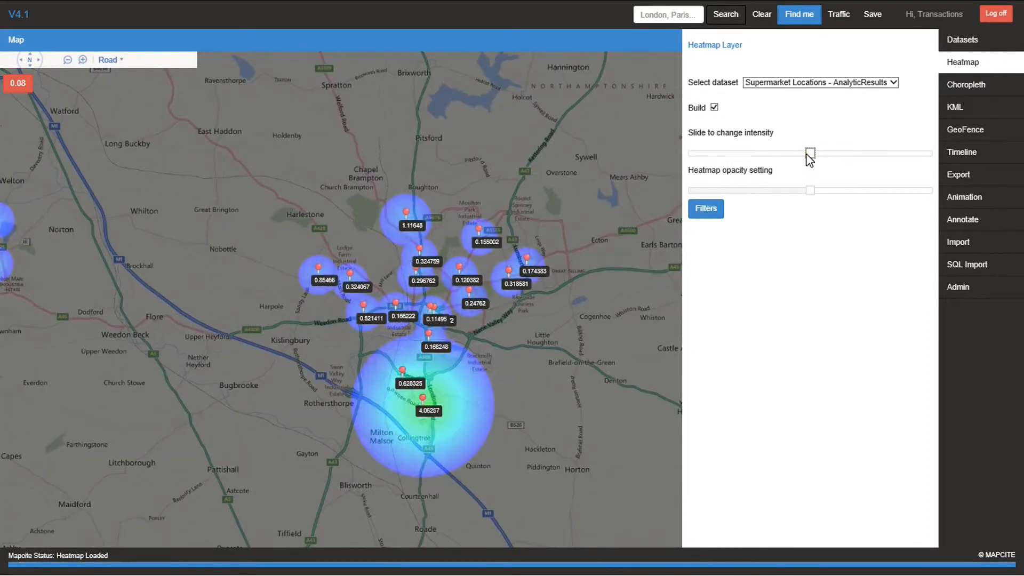
{"action": "left_click_drag", "start_coordinate": [809, 153], "coordinate": [780, 153]}
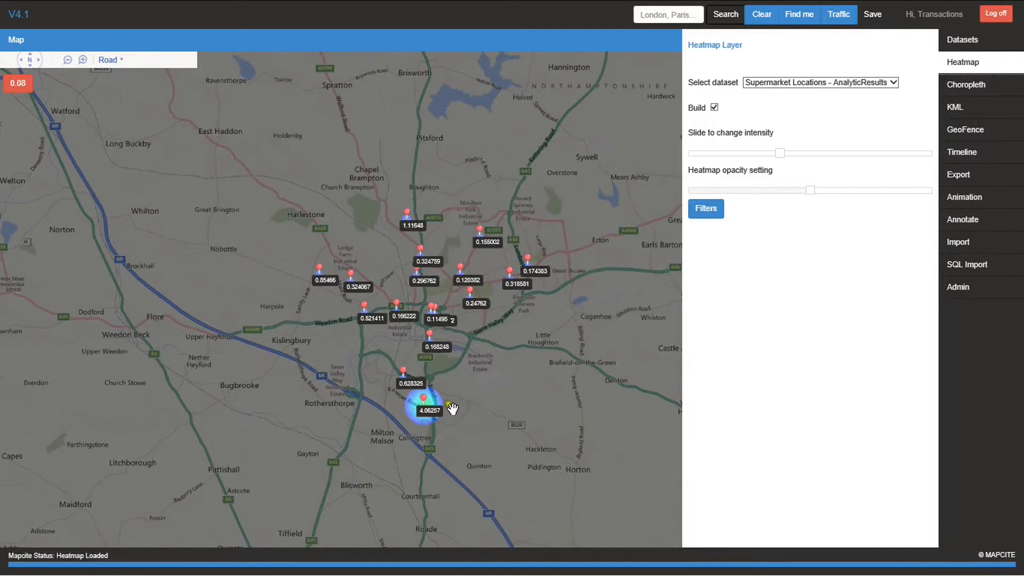
Switch the heatmap dataset to Supermarket Transactions for the area around the store scored 4.06257.
{"action": "scroll", "coordinate": [480, 384], "scroll_direction": "up", "scroll_amount": 3}
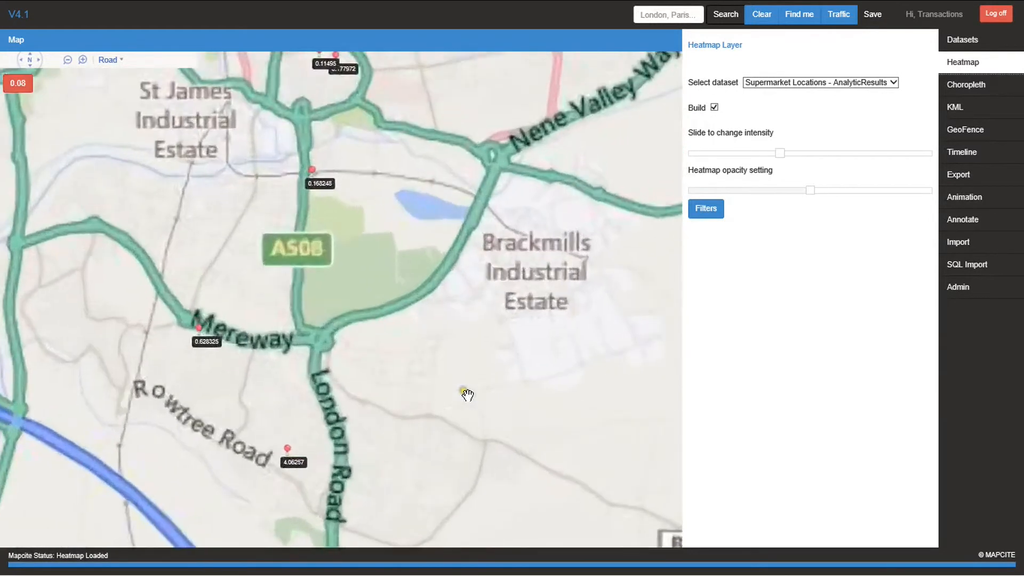
{"action": "left_click", "coordinate": [821, 82]}
{"action": "left_click", "coordinate": [830, 98]}
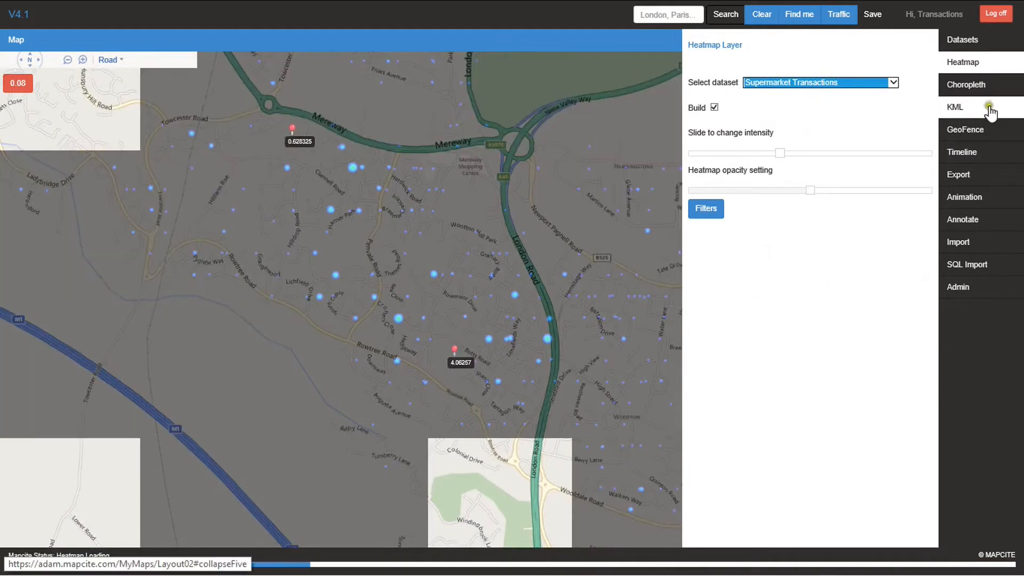
Draw a closed export polygon around the store scored 4.06257, from Mereway past Rowtree Road and across London Road.
{"action": "left_click", "coordinate": [955, 179]}
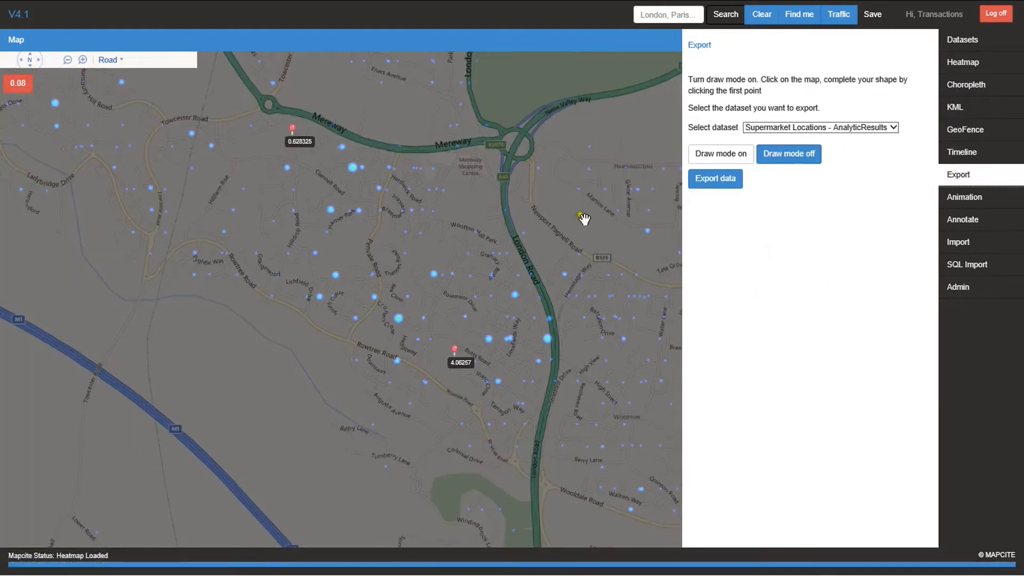
{"action": "left_click", "coordinate": [726, 159]}
{"action": "left_click", "coordinate": [400, 151]}
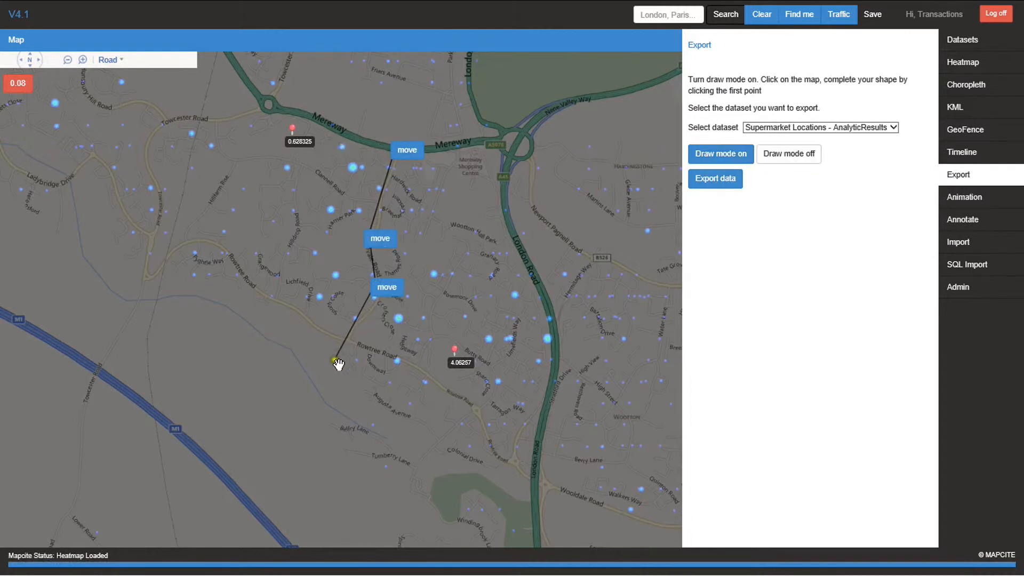
{"action": "left_click", "coordinate": [294, 461]}
{"action": "left_click", "coordinate": [446, 536]}
{"action": "left_click", "coordinate": [652, 529]}
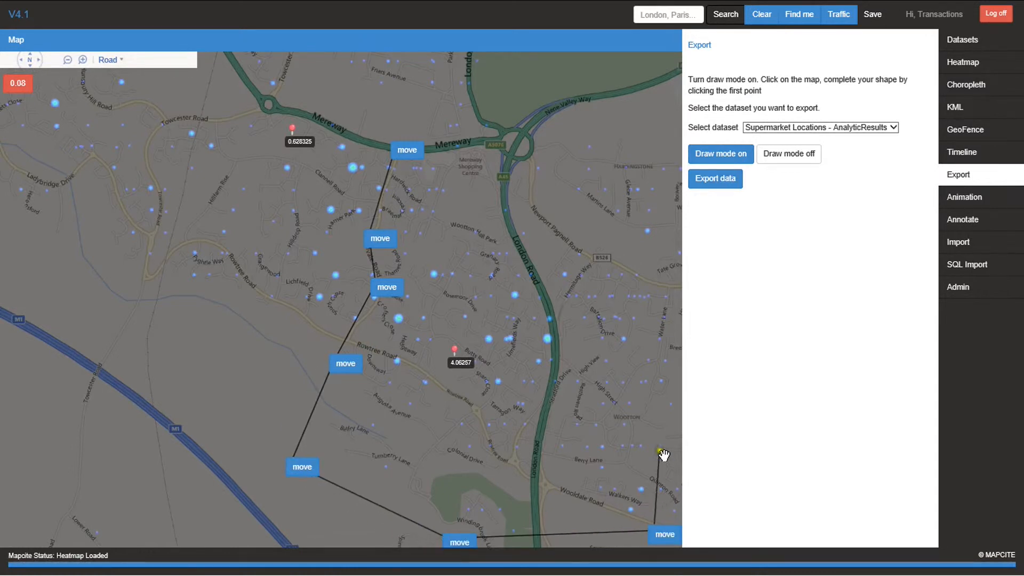
{"action": "left_click", "coordinate": [652, 246]}
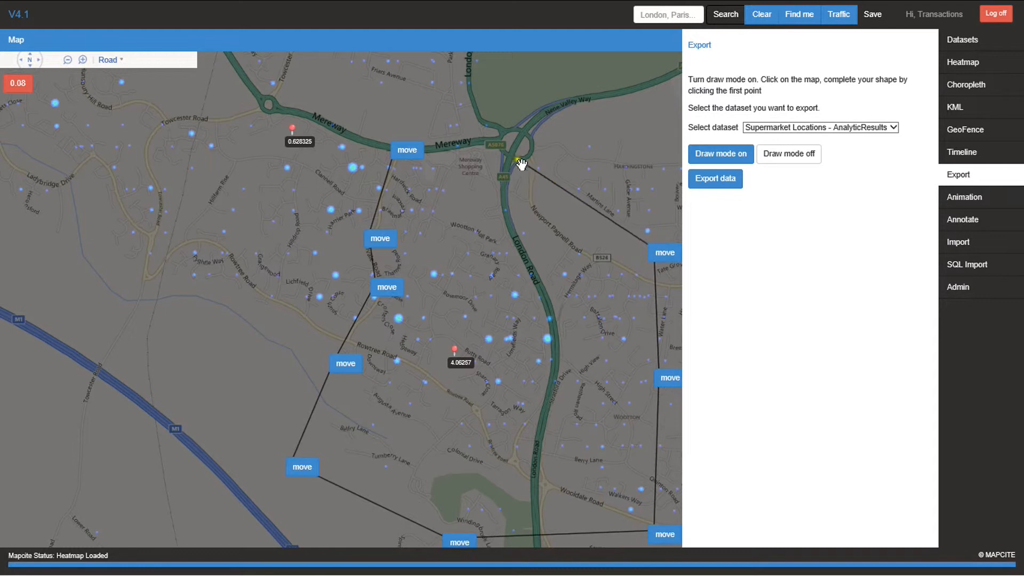
{"action": "left_click", "coordinate": [487, 144]}
{"action": "left_click", "coordinate": [404, 150]}
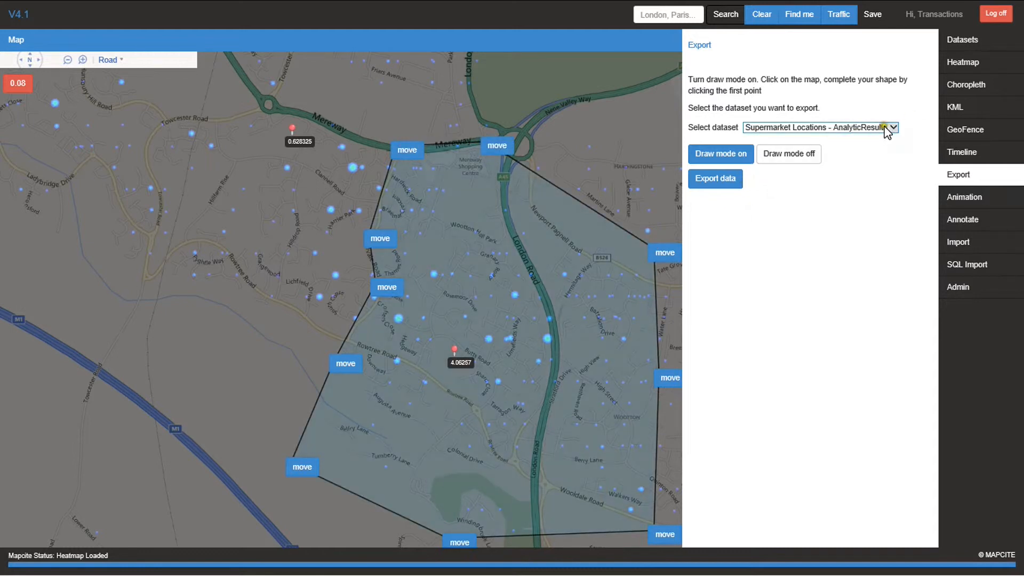
Export the Supermarket Transactions inside the polygon as CSV and open it in Excel with columns fitted to their contents.
{"action": "left_click", "coordinate": [714, 179]}
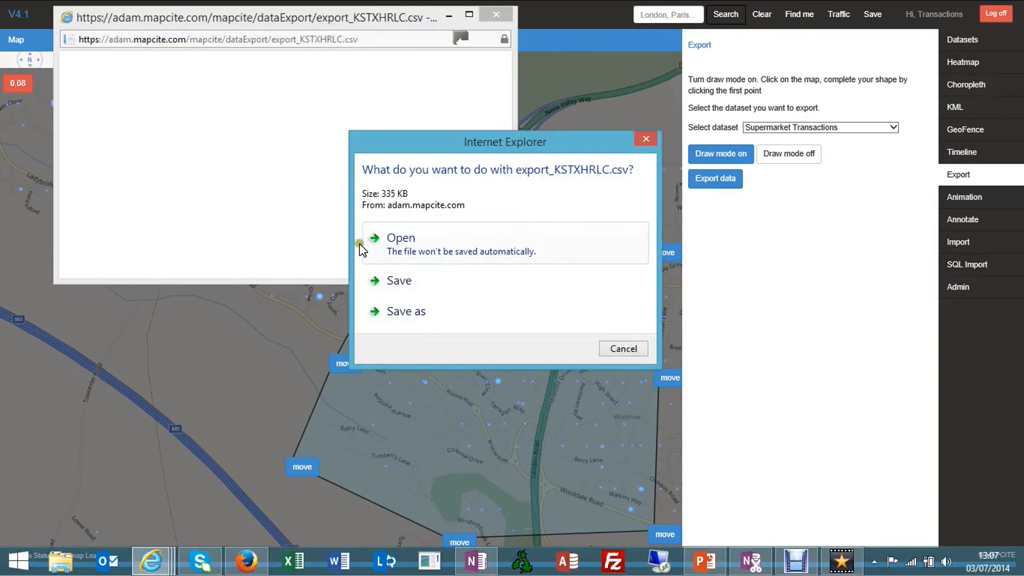
{"action": "left_click", "coordinate": [397, 251]}
{"action": "left_click", "coordinate": [105, 250]}
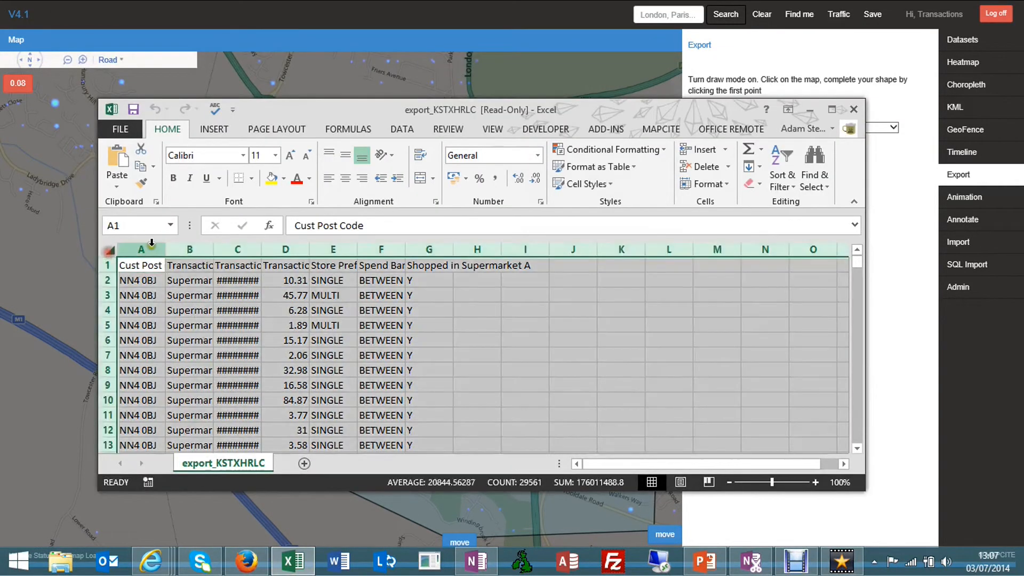
{"action": "double_click", "coordinate": [168, 250]}
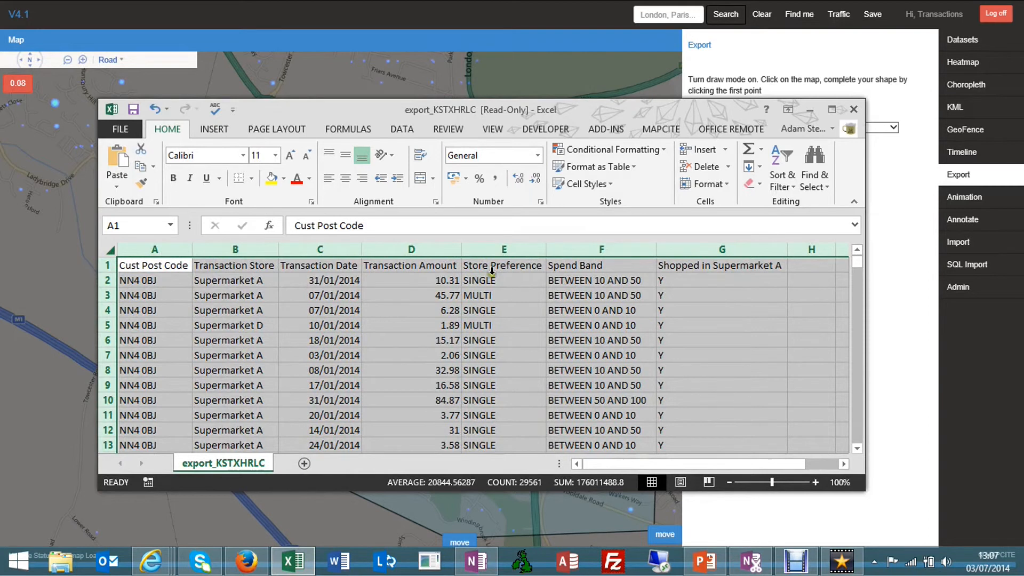
{"action": "left_click_drag", "start_coordinate": [864, 274], "coordinate": [859, 322]}
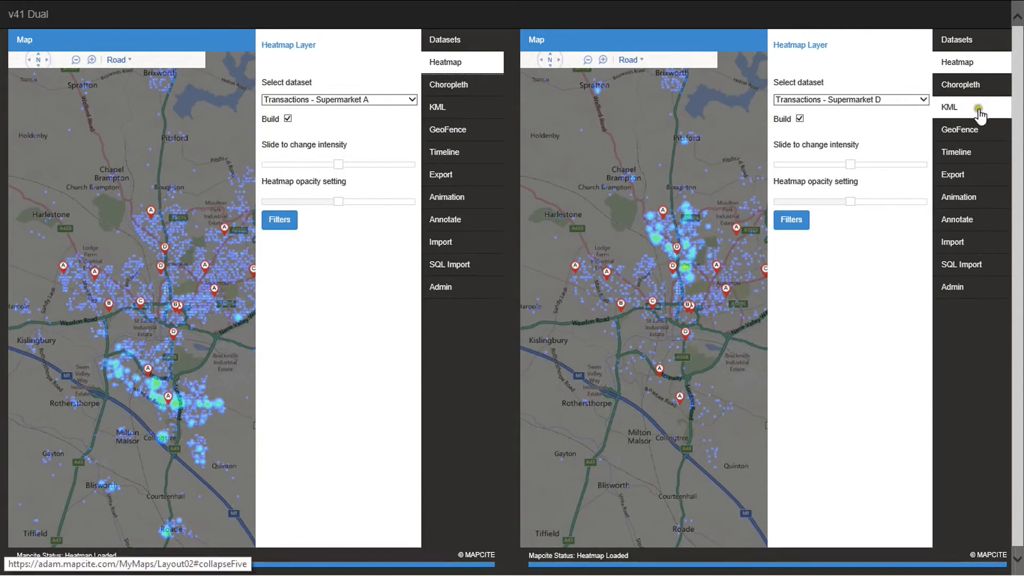
In the dual map view, switch the second map's heatmap to Transactions - Supermarket C and to Transactions - Supermarket B.
{"action": "left_click", "coordinate": [922, 102]}
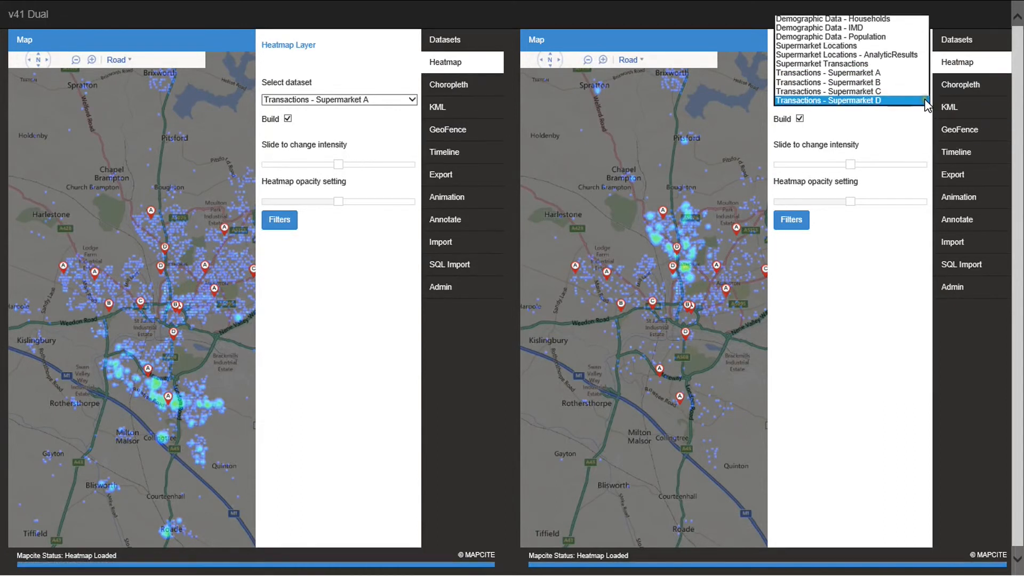
{"action": "left_click", "coordinate": [895, 89]}
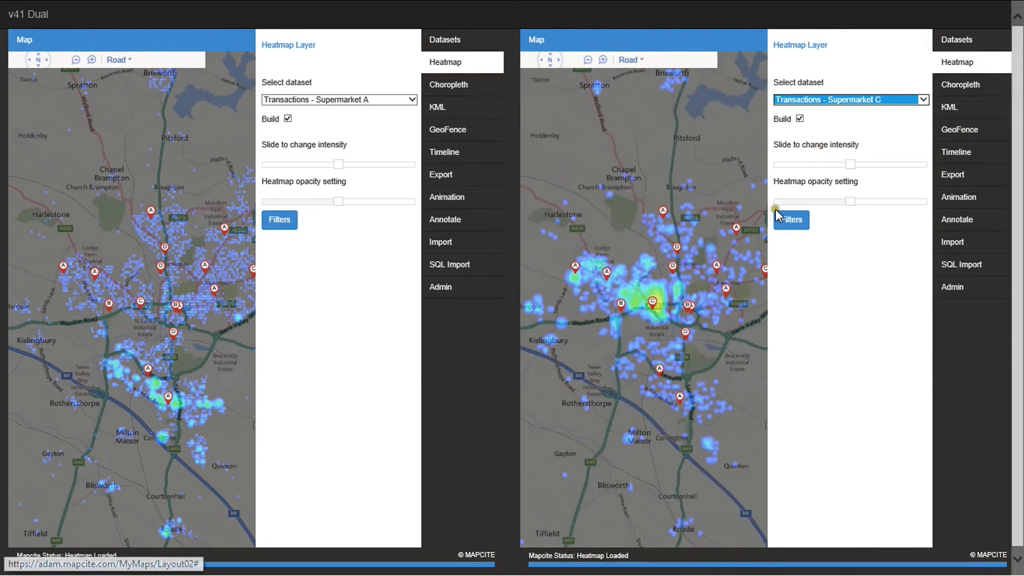
{"action": "left_click", "coordinate": [926, 99]}
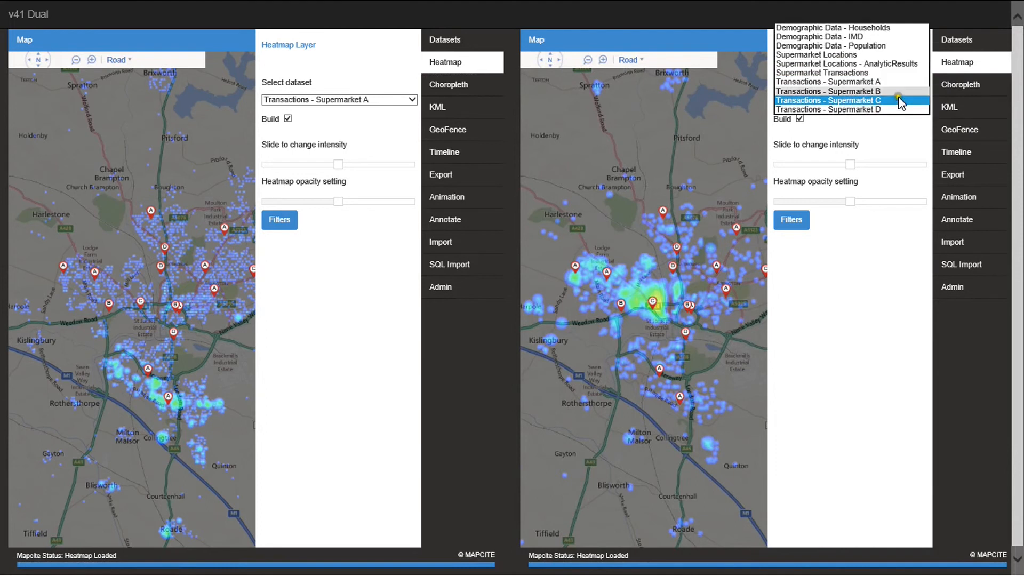
{"action": "left_click", "coordinate": [853, 91]}
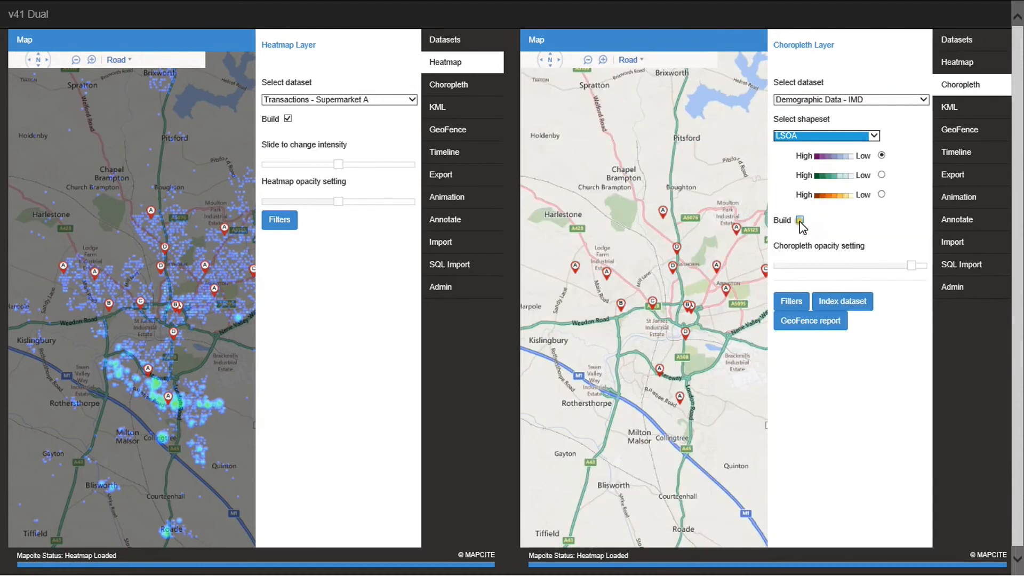
Build an LSOA choropleth of Demographic Data - IMD on the second map and collapse its settings.
{"action": "left_click", "coordinate": [799, 220]}
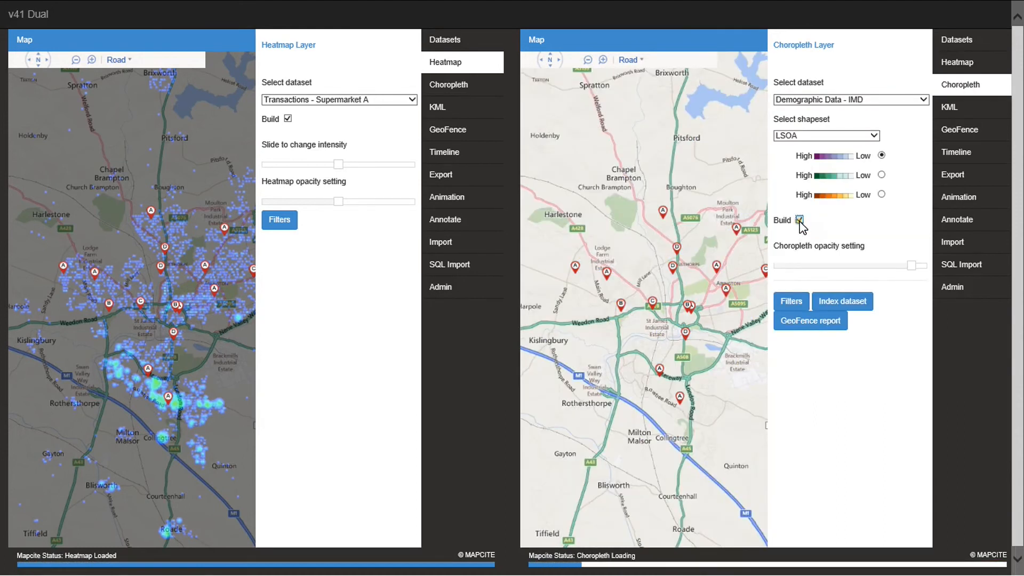
{"action": "left_click", "coordinate": [959, 87]}
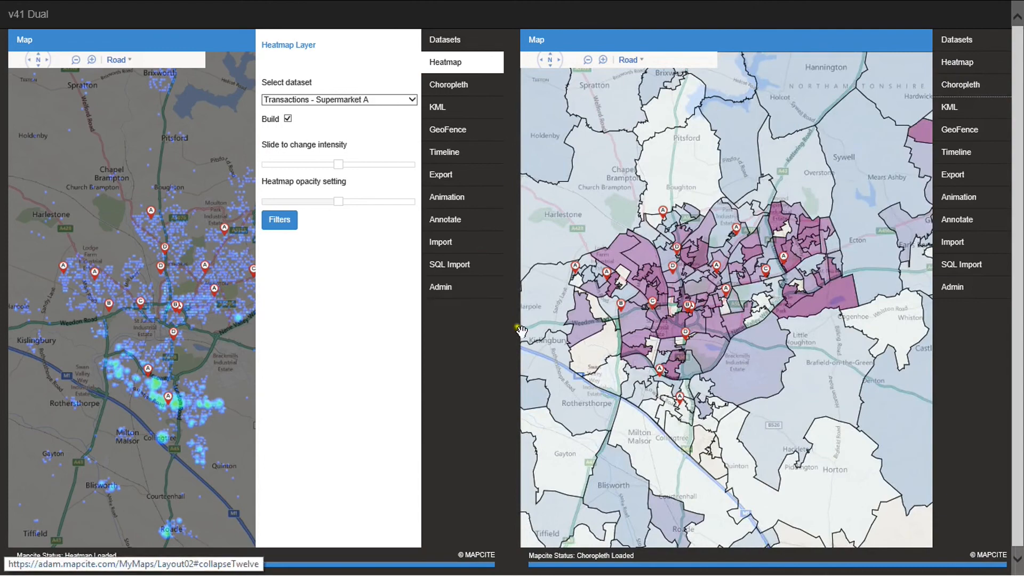